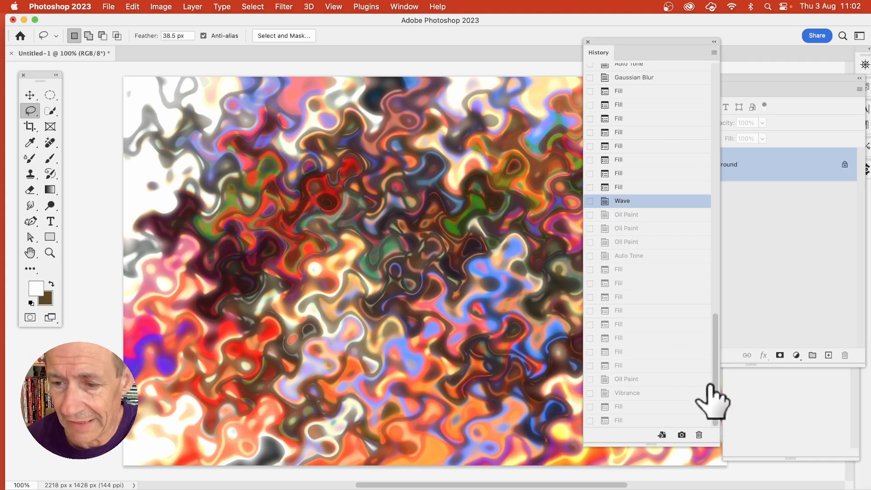
Try filling the blank white canvas with History contents in Normal mode at 100% opacity, and undo that fill.
{"action": "left_click", "coordinate": [618, 421]}
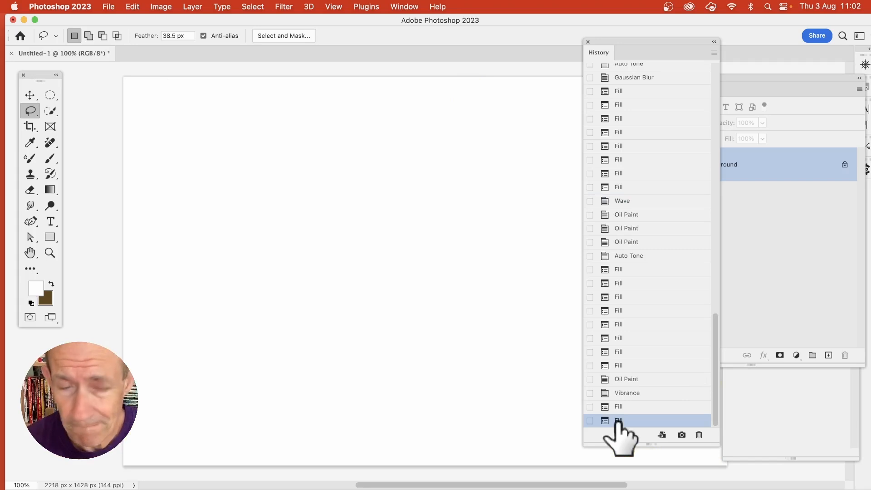
{"action": "left_click", "coordinate": [136, 7]}
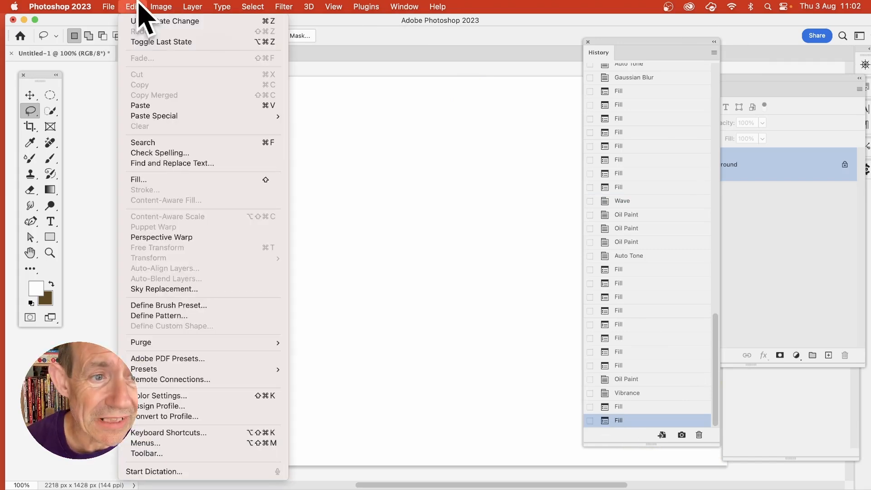
{"action": "left_click", "coordinate": [160, 180]}
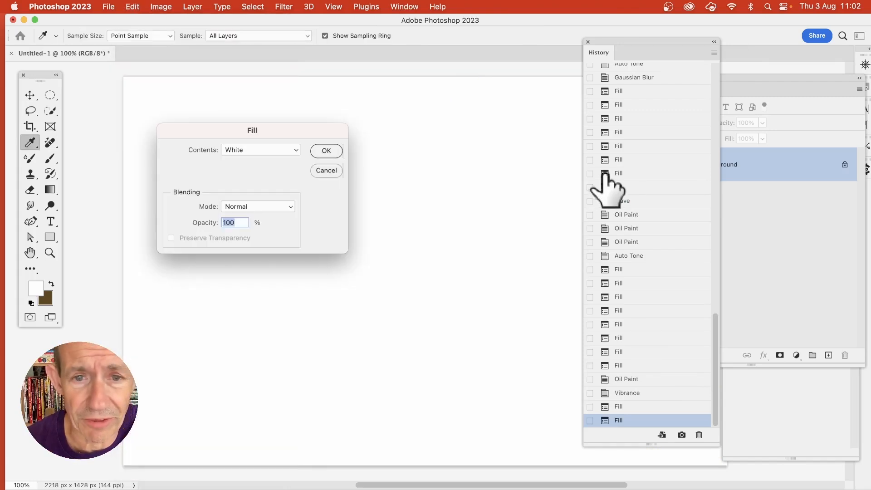
{"action": "left_click", "coordinate": [274, 151]}
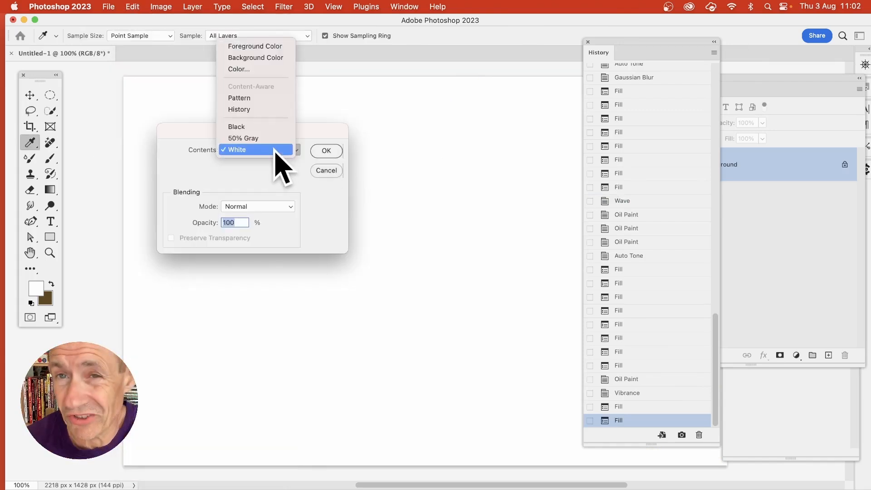
{"action": "left_click", "coordinate": [257, 111]}
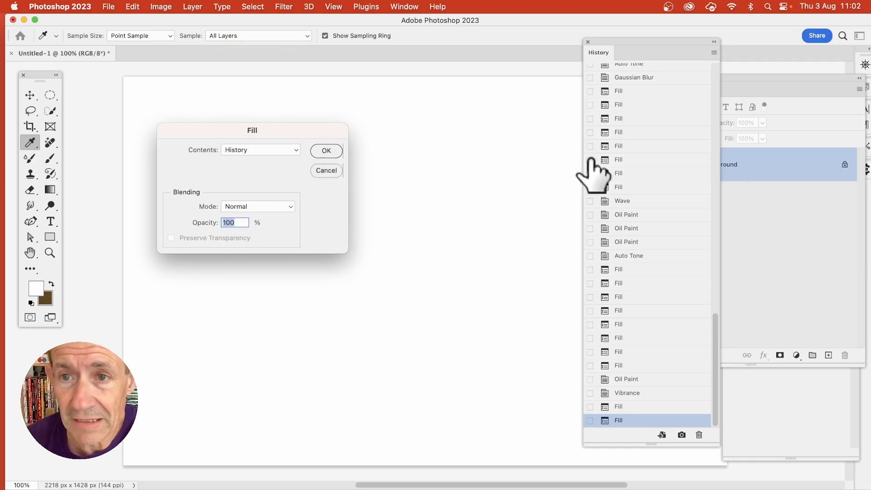
{"action": "left_click", "coordinate": [329, 151]}
{"action": "key", "text": "l"}
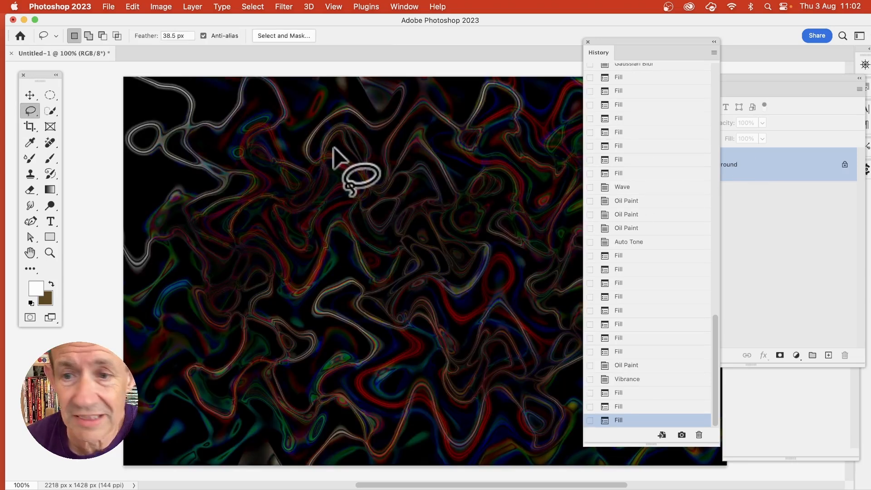
{"action": "scroll", "coordinate": [695, 236], "scroll_direction": "up", "scroll_amount": 5}
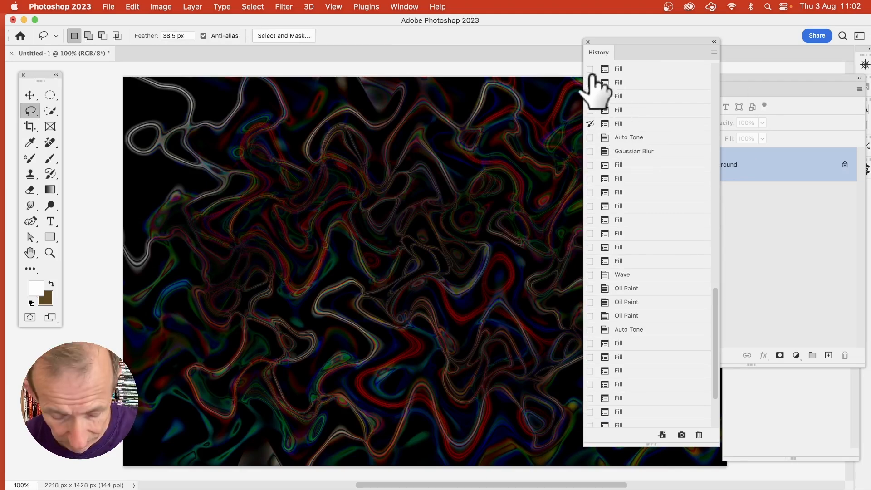
{"action": "key", "text": "super+z"}
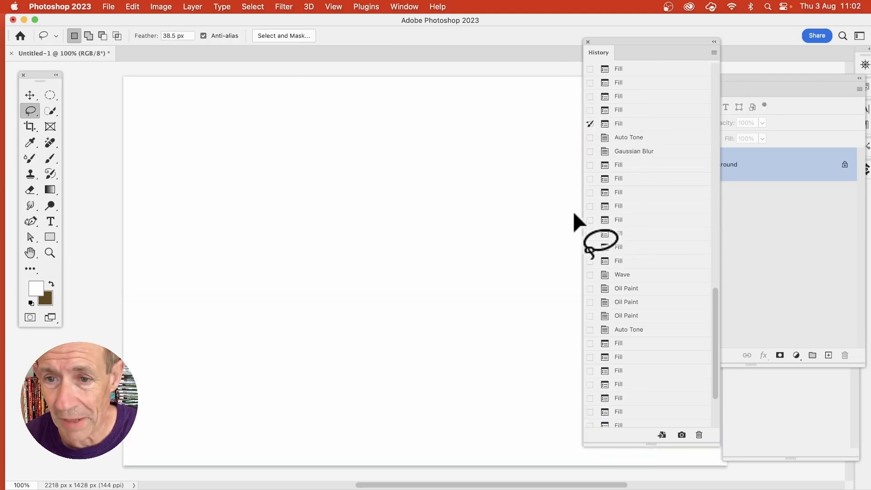
Step back to the Wave state in the document history and set it as the history source.
{"action": "left_click", "coordinate": [621, 207]}
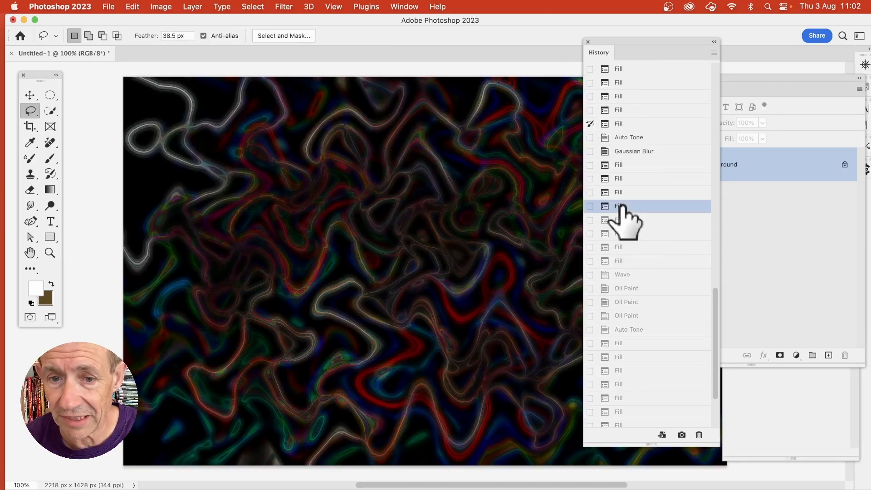
{"action": "left_click", "coordinate": [632, 235]}
{"action": "left_click", "coordinate": [631, 275]}
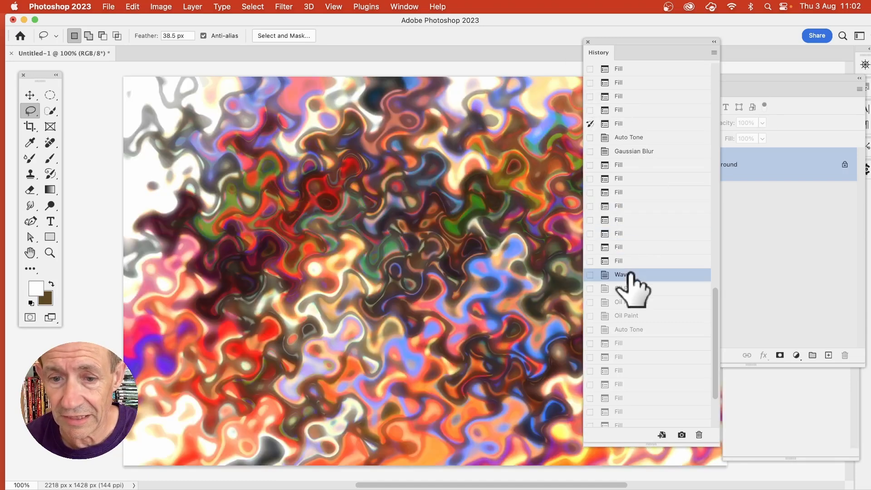
{"action": "left_click", "coordinate": [590, 274]}
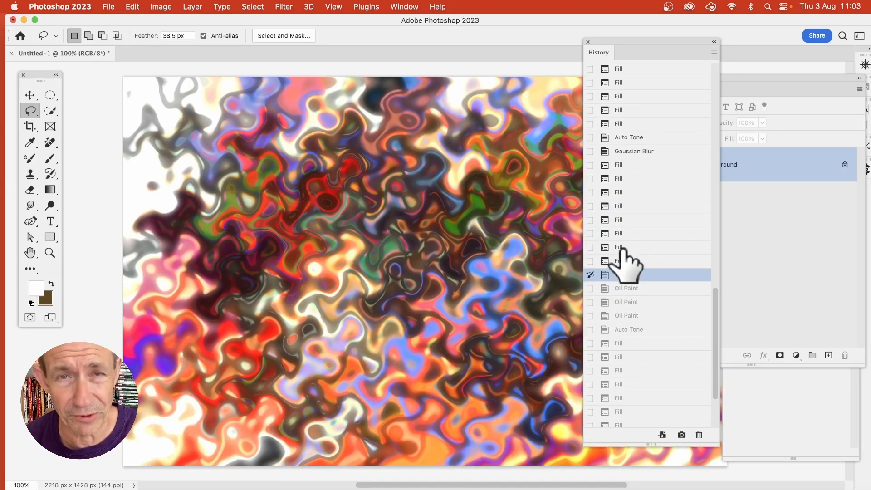
Return to the second-to-last Fill state with the white canvas and fill it with History contents in Normal mode at 100% opacity.
{"action": "scroll", "coordinate": [717, 317], "scroll_direction": "down", "scroll_amount": 4}
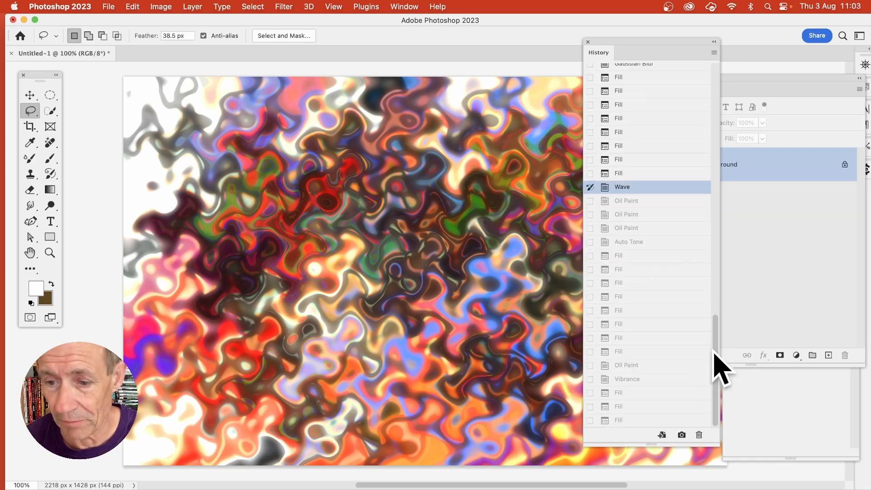
{"action": "left_click", "coordinate": [620, 421]}
{"action": "left_click", "coordinate": [621, 406]}
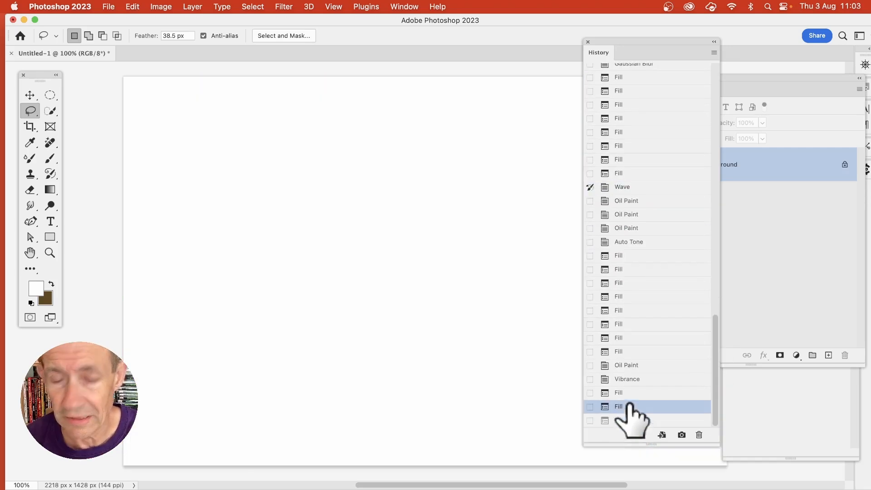
{"action": "left_click", "coordinate": [133, 7]}
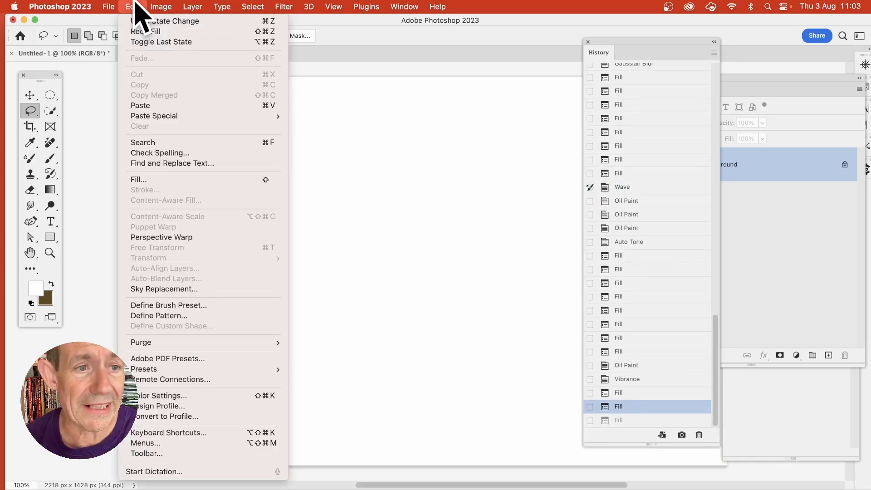
{"action": "left_click", "coordinate": [147, 179]}
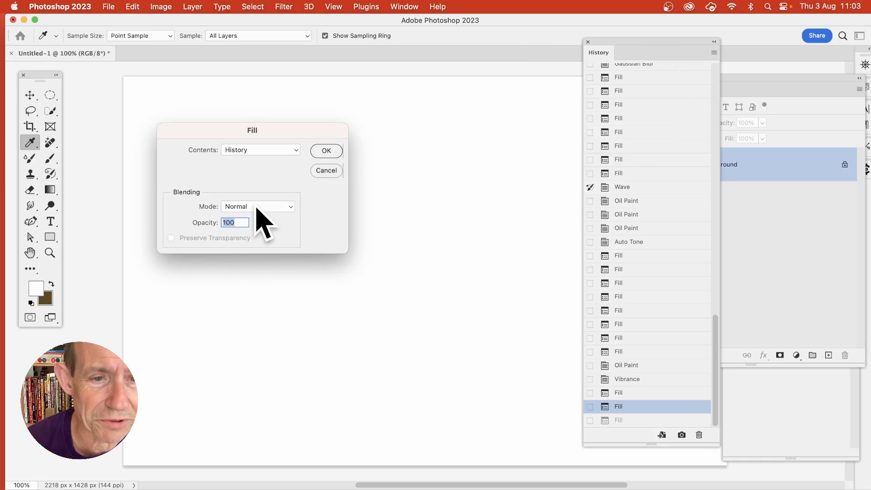
{"action": "left_click", "coordinate": [327, 151]}
{"action": "key", "text": "l"}
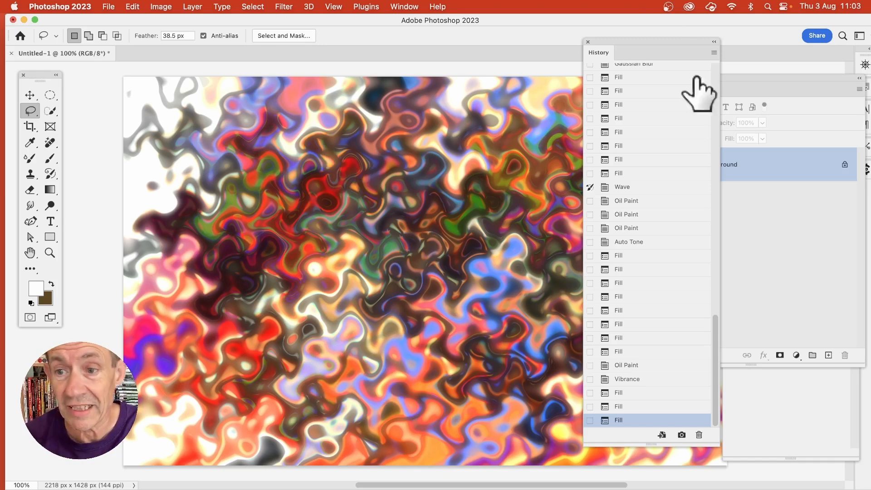
Apply a Gaussian Blur with a radius of 23.3 pixels to the restored wave image.
{"action": "mouse_move", "coordinate": [717, 354]}
{"action": "left_mouse_down"}
{"action": "mouse_move", "coordinate": [719, 116]}
{"action": "mouse_move", "coordinate": [718, 290]}
{"action": "left_mouse_up"}
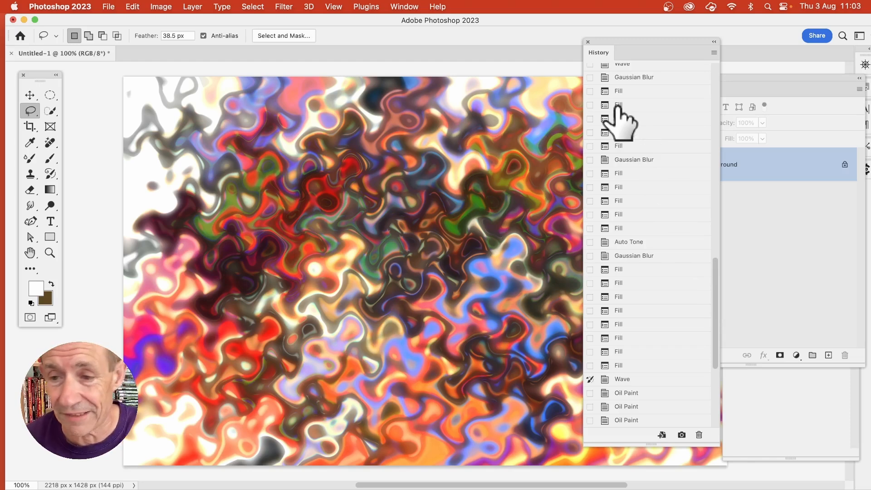
{"action": "left_click_drag", "start_coordinate": [718, 302], "coordinate": [719, 380]}
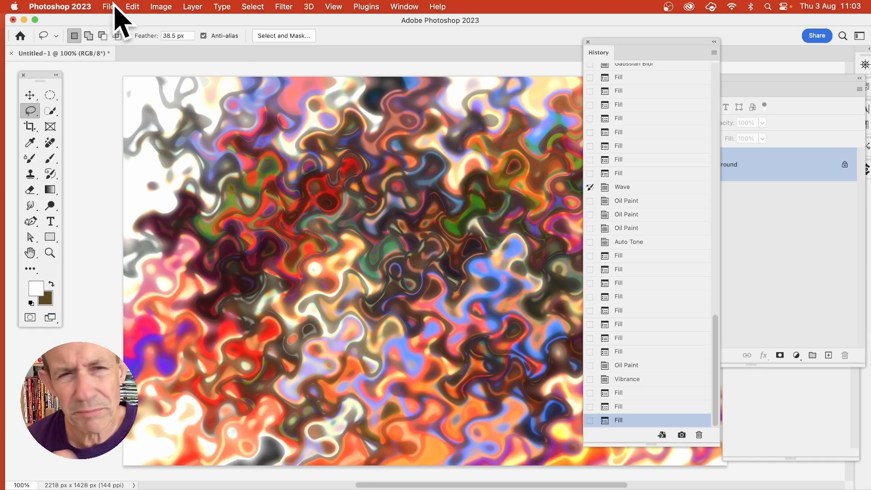
{"action": "left_click", "coordinate": [286, 7]}
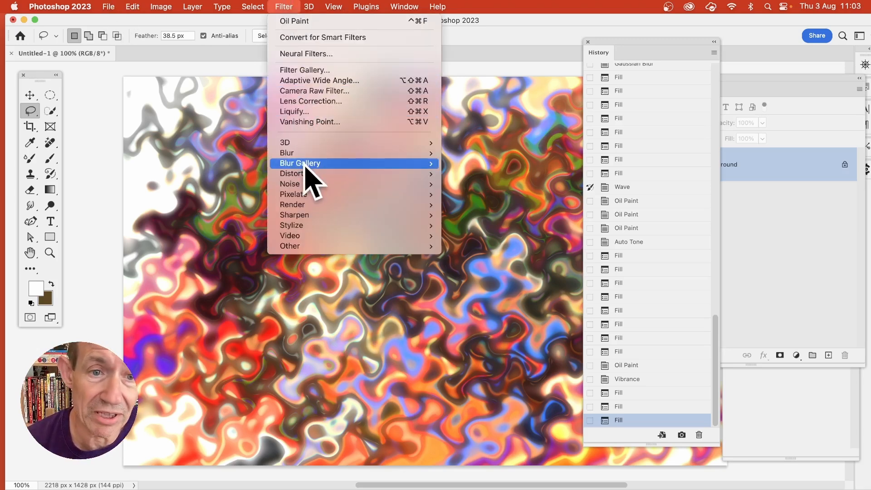
{"action": "mouse_move", "coordinate": [307, 155]}
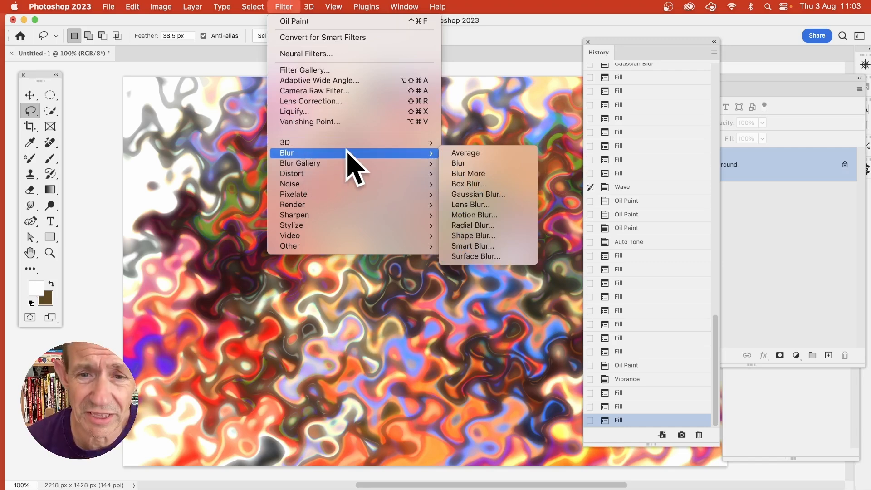
{"action": "left_click", "coordinate": [492, 198]}
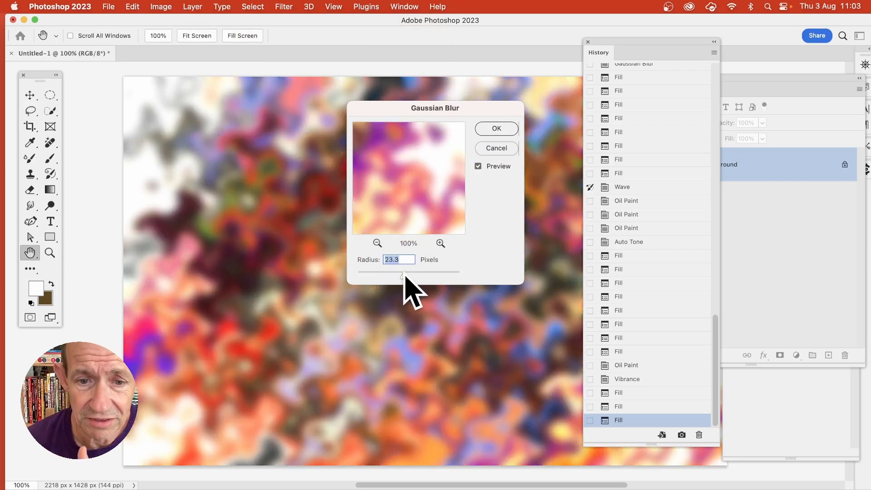
{"action": "left_click", "coordinate": [496, 129]}
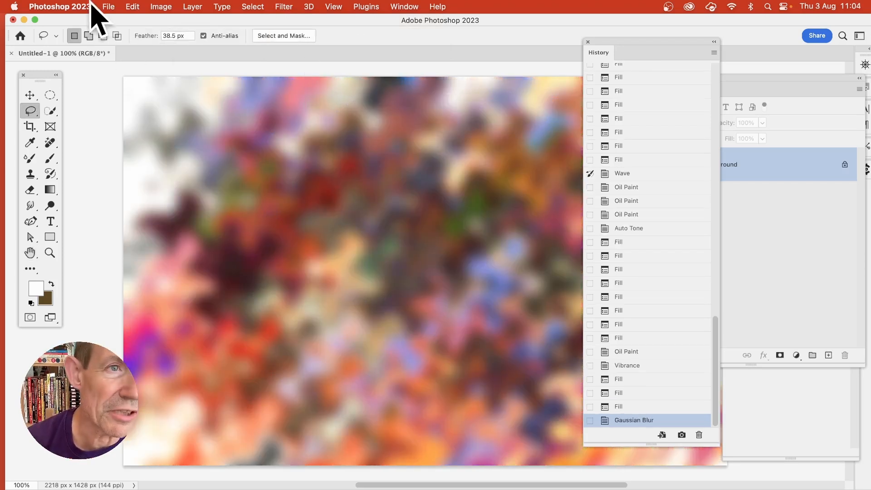
Fill the blurred image with History contents using Difference mode at 100% opacity.
{"action": "left_click", "coordinate": [134, 7]}
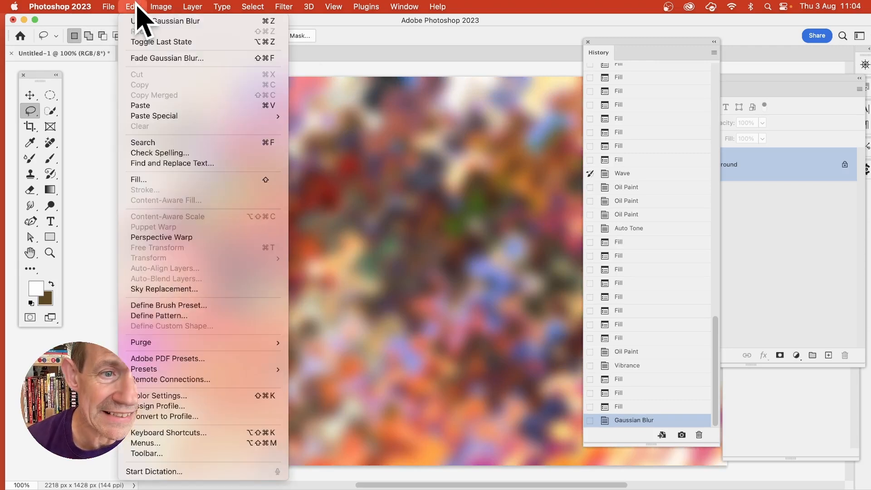
{"action": "left_click", "coordinate": [142, 180]}
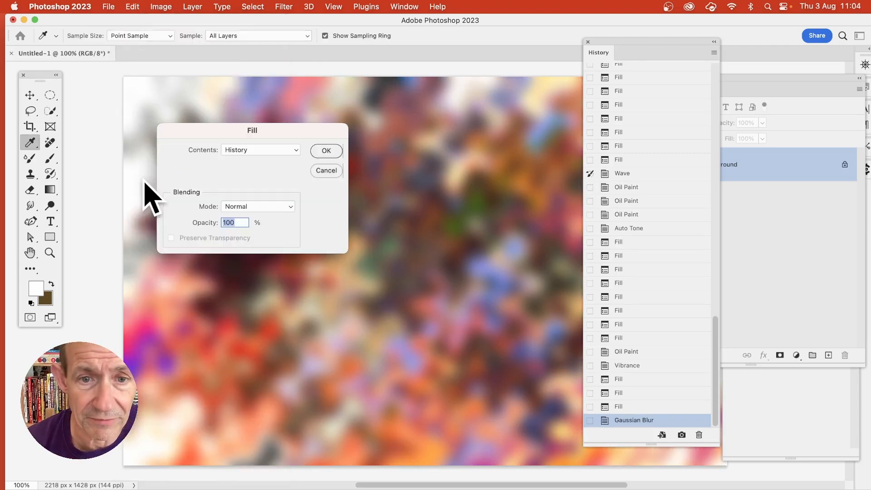
{"action": "left_click", "coordinate": [249, 150]}
{"action": "left_click", "coordinate": [178, 184]}
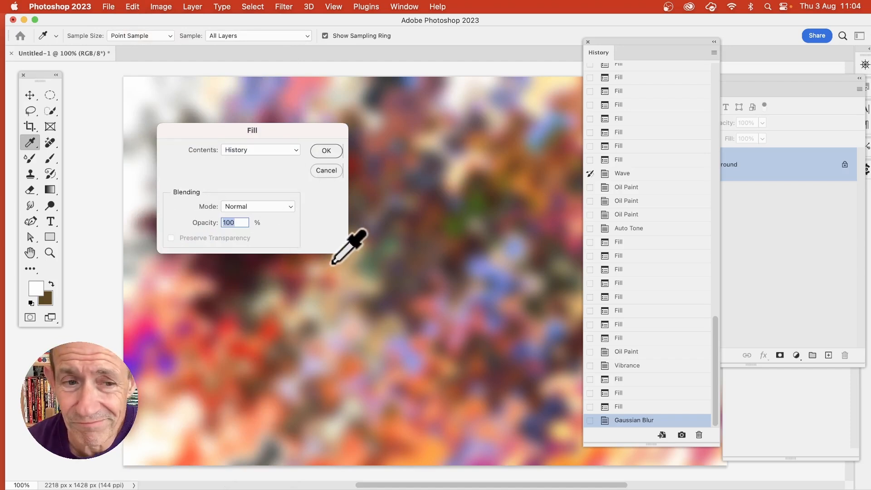
{"action": "left_click", "coordinate": [282, 150]}
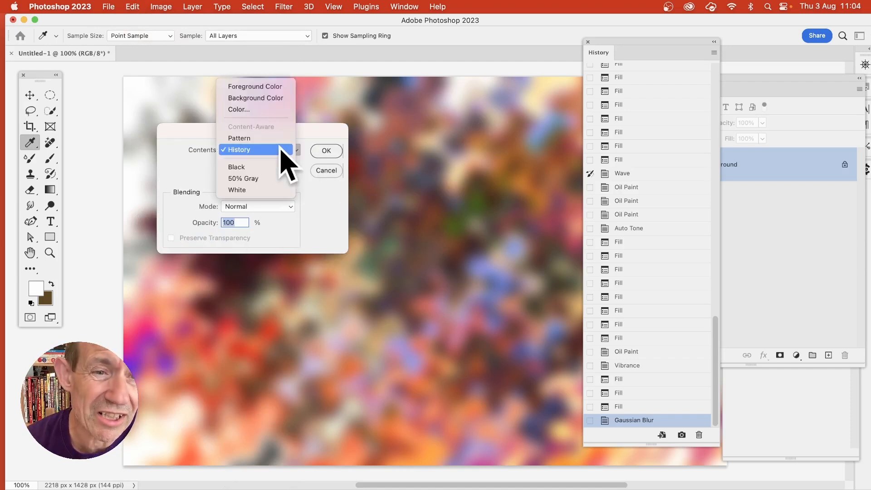
{"action": "left_click", "coordinate": [328, 229]}
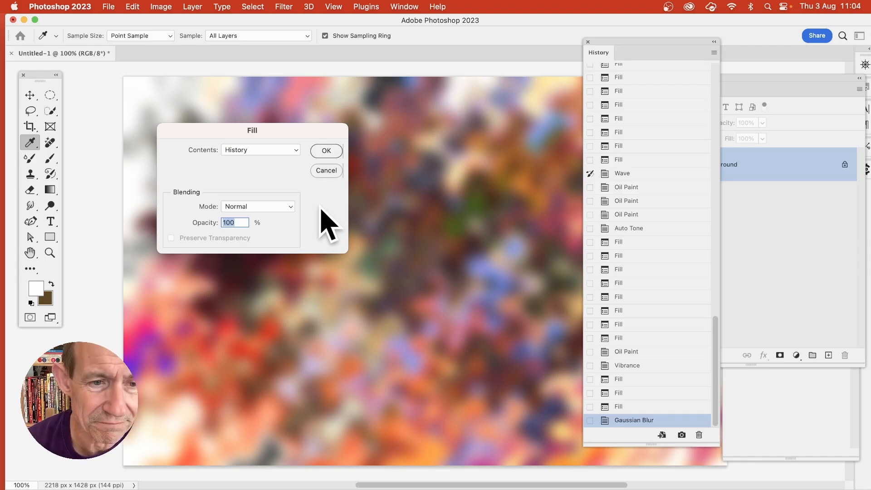
{"action": "left_click", "coordinate": [241, 207]}
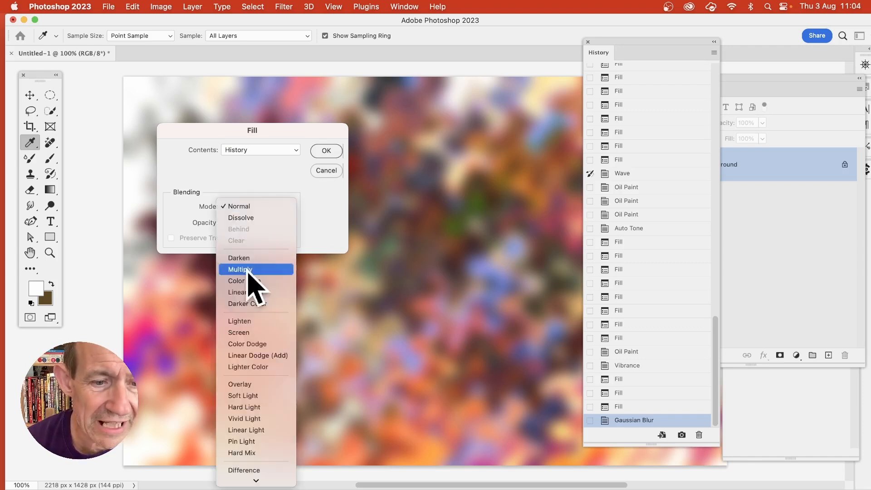
{"action": "scroll", "coordinate": [255, 409], "scroll_direction": "down", "scroll_amount": 3}
{"action": "left_click", "coordinate": [261, 404]}
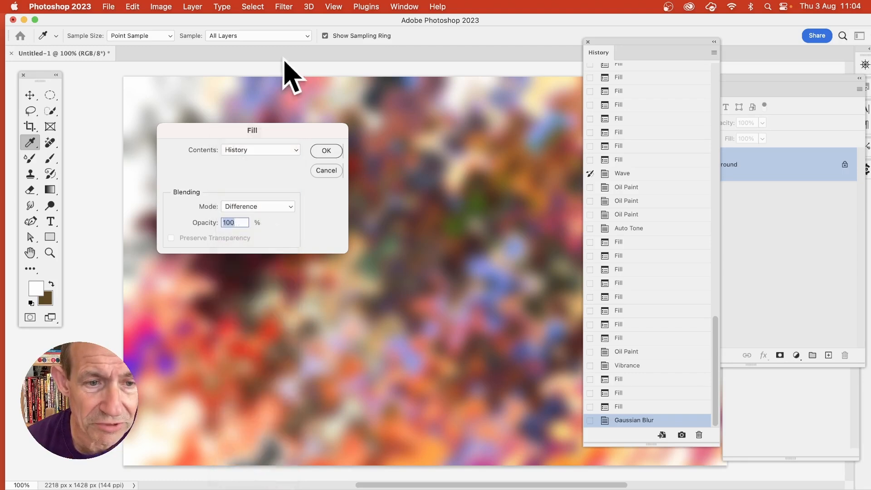
{"action": "left_click", "coordinate": [333, 153]}
{"action": "key", "text": "l"}
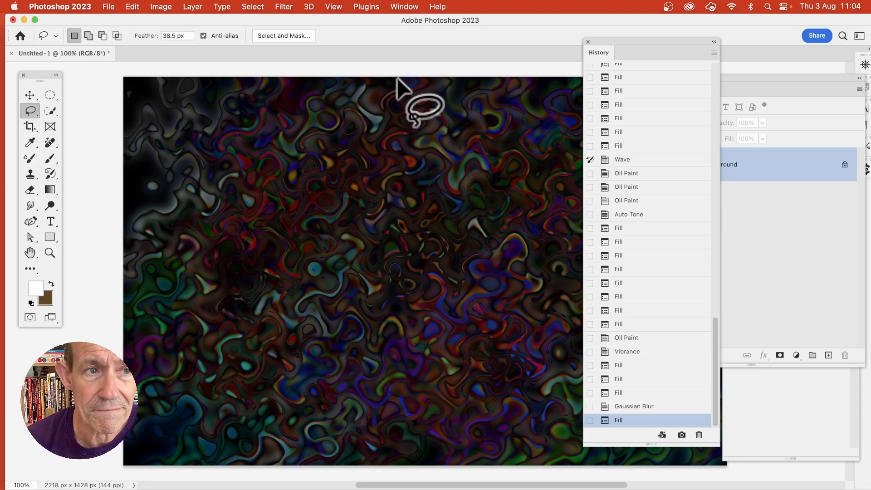
Repeat the History fill with the same Difference mode settings over the dark result.
{"action": "left_click", "coordinate": [137, 4]}
{"action": "left_click", "coordinate": [139, 179]}
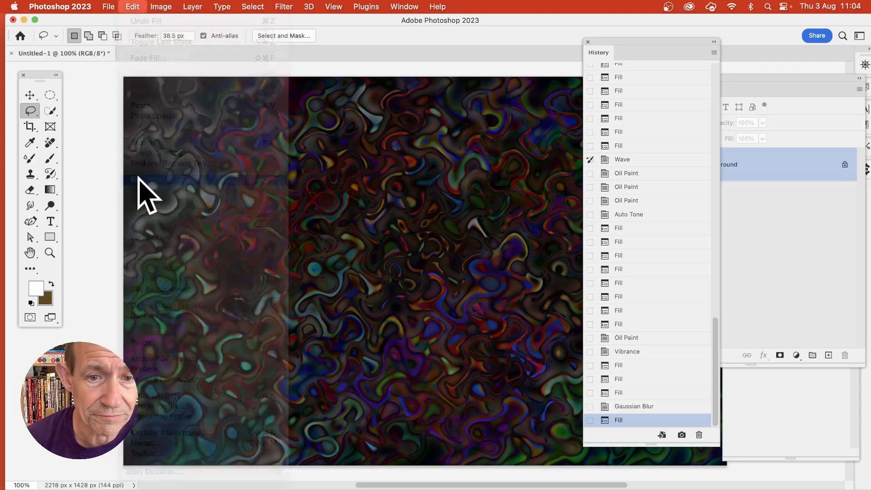
{"action": "left_click", "coordinate": [327, 151]}
{"action": "key", "text": "l"}
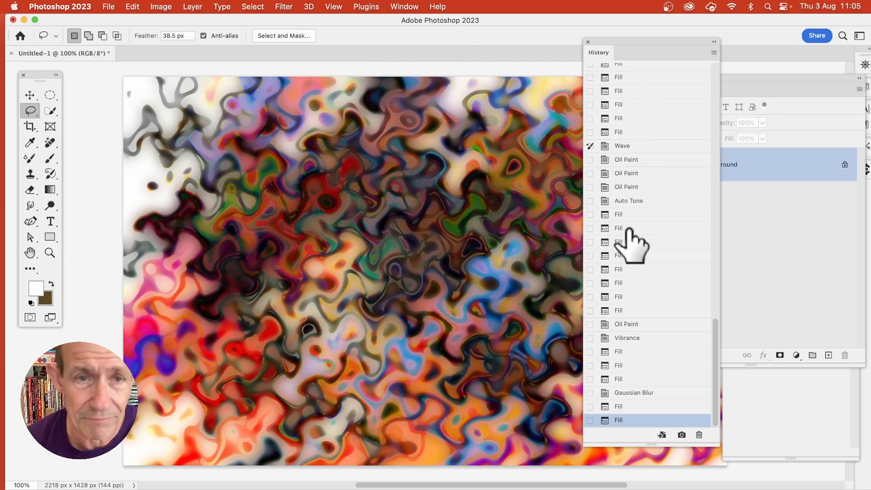
Apply the Oil Paint filter with Stylization 9.7, Cleanliness 9.9, Scale 0.8, Bristle Detail 10.0 and Lighting off.
{"action": "left_click", "coordinate": [285, 7]}
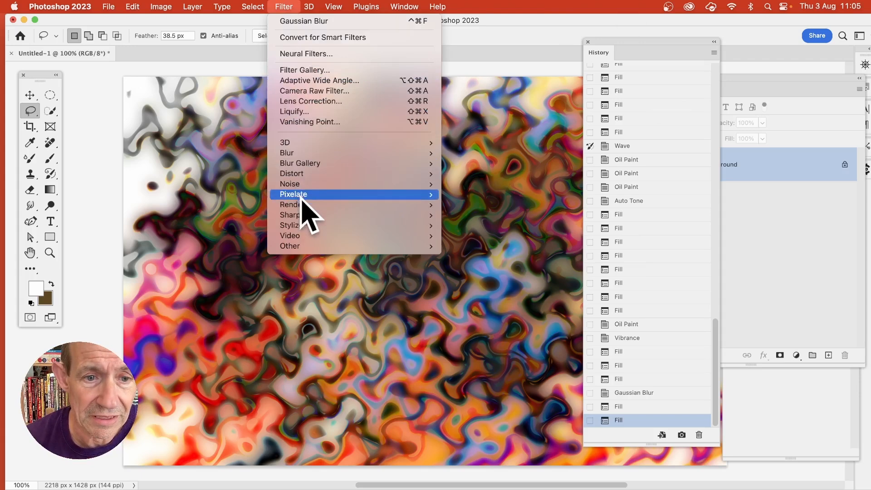
{"action": "mouse_move", "coordinate": [301, 226]}
{"action": "left_click", "coordinate": [481, 267]}
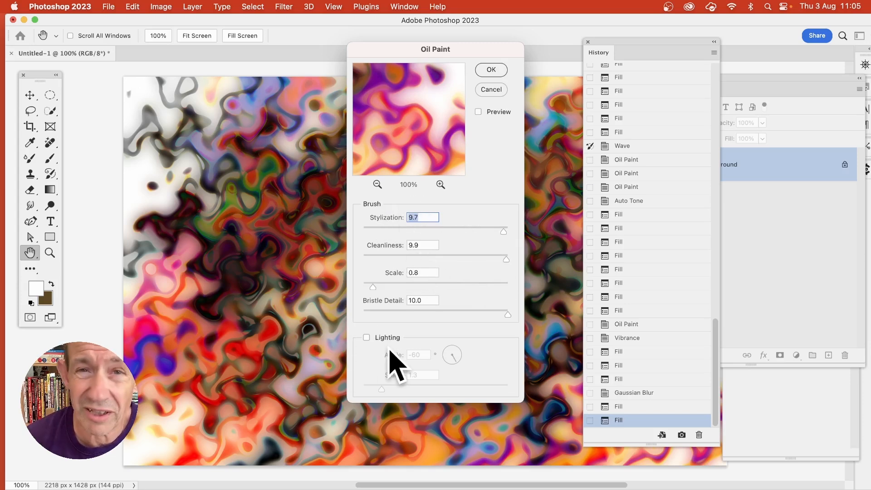
{"action": "left_click", "coordinate": [493, 71]}
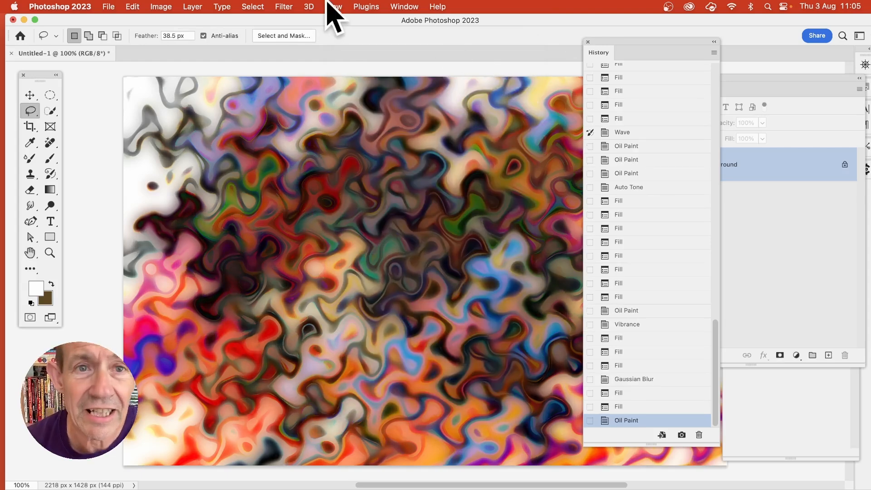
Apply the Oil Paint filter two more times with the last used settings.
{"action": "left_click", "coordinate": [279, 9]}
{"action": "left_click", "coordinate": [279, 21]}
{"action": "left_click", "coordinate": [287, 7]}
{"action": "left_click", "coordinate": [288, 19]}
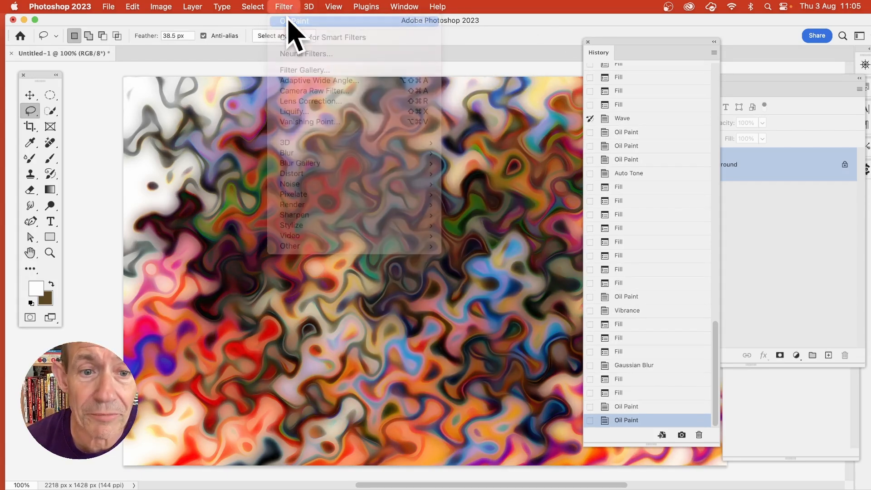
Brighten the image with Levels, setting the white input level to about 198 and moving the midtone slider slightly toward the highlights.
{"action": "left_click", "coordinate": [161, 6]}
{"action": "mouse_move", "coordinate": [164, 37]}
{"action": "left_click", "coordinate": [323, 48]}
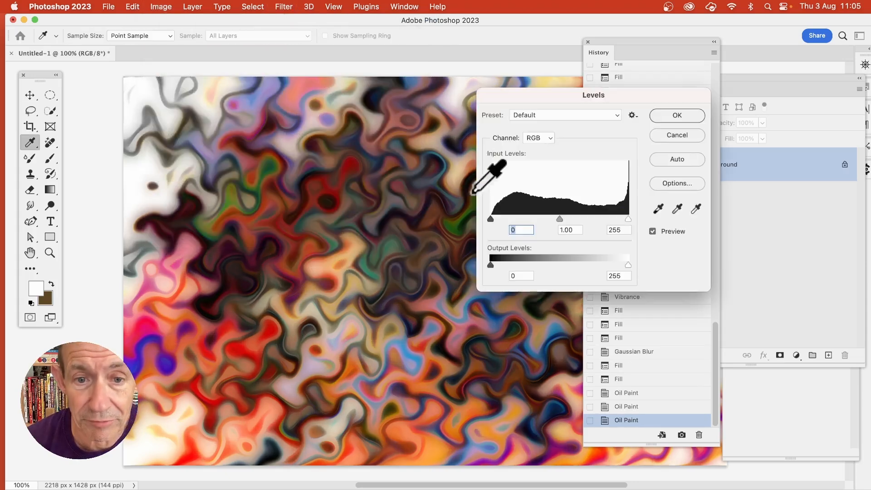
{"action": "left_click_drag", "start_coordinate": [628, 219], "coordinate": [599, 221]}
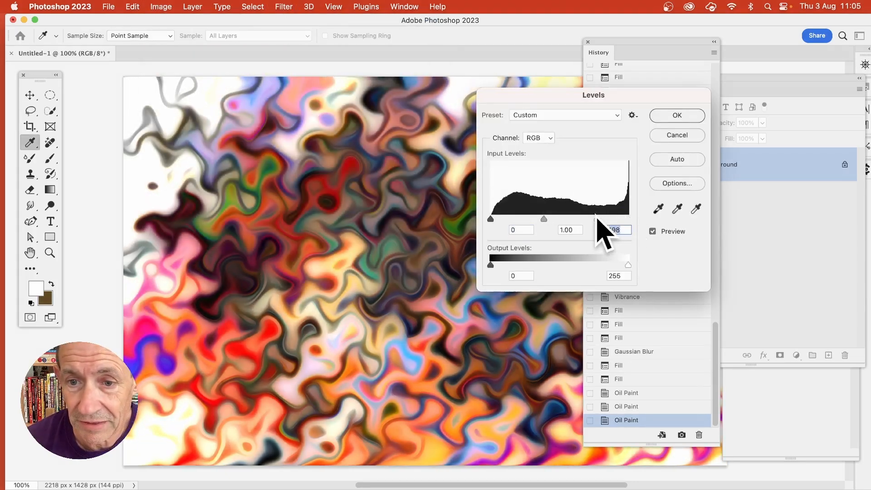
{"action": "left_click_drag", "start_coordinate": [544, 220], "coordinate": [548, 221]}
{"action": "left_click", "coordinate": [667, 116]}
{"action": "key", "text": "l"}
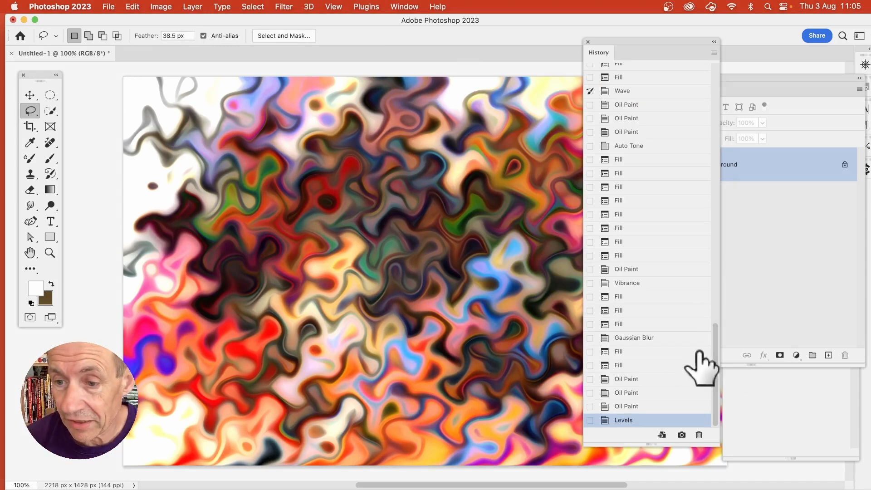
Set the earlier Gaussian Blur state that follows the first run of fills as the history source and return to the Levels state.
{"action": "scroll", "coordinate": [718, 338], "scroll_direction": "up", "scroll_amount": 1}
{"action": "left_click_drag", "start_coordinate": [716, 338], "coordinate": [709, 263]}
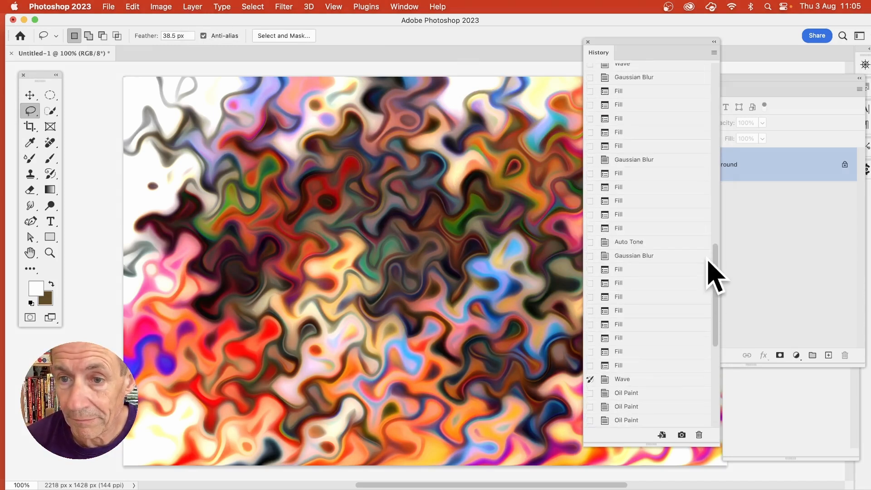
{"action": "left_click", "coordinate": [632, 159]}
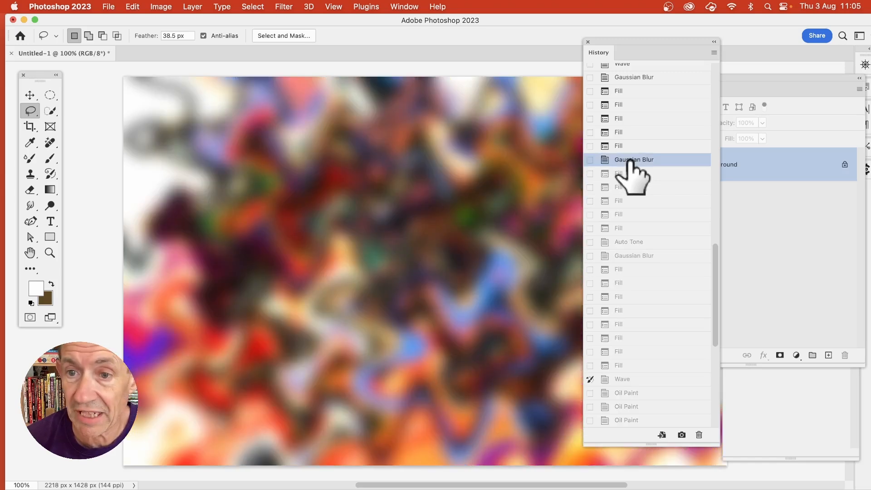
{"action": "left_click", "coordinate": [590, 159]}
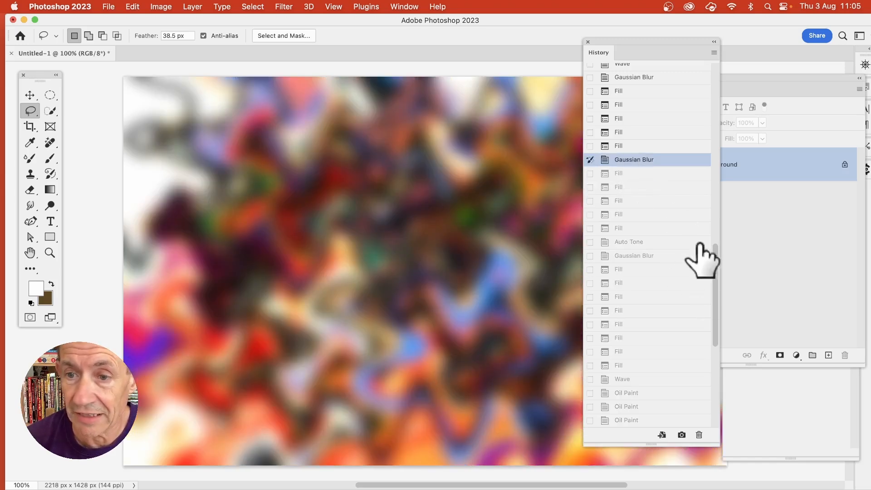
{"action": "left_click_drag", "start_coordinate": [716, 250], "coordinate": [714, 402]}
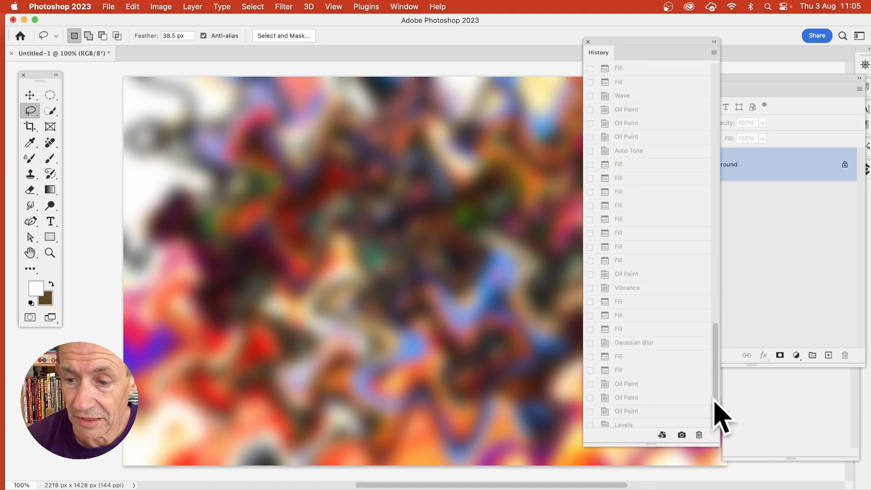
{"action": "left_click", "coordinate": [632, 424]}
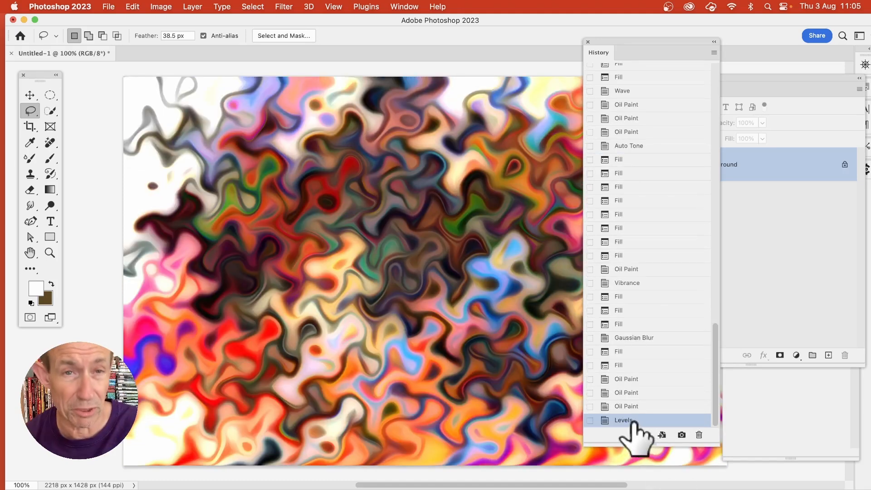
Fill the image with History contents using Lighten mode at 100% opacity.
{"action": "left_click", "coordinate": [135, 7]}
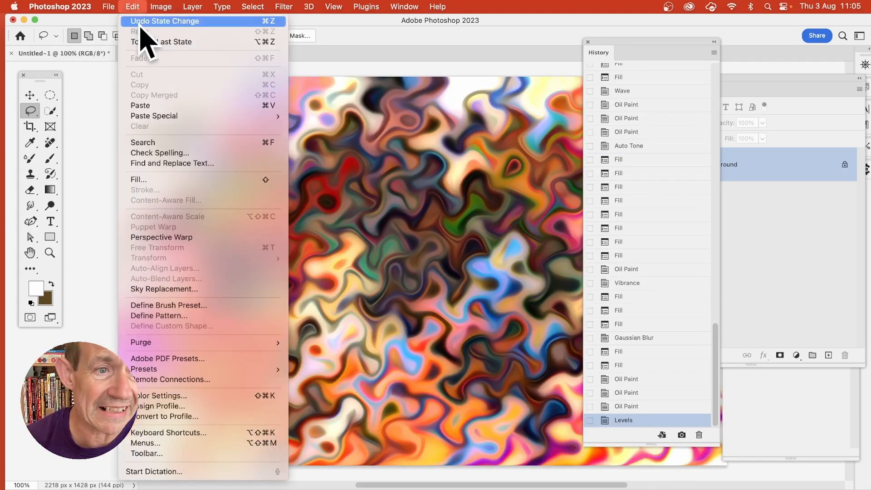
{"action": "left_click", "coordinate": [155, 180]}
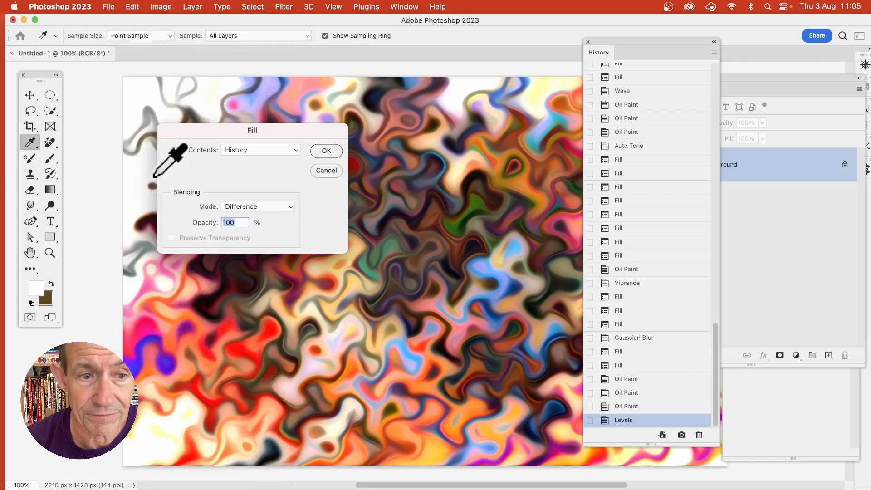
{"action": "left_click", "coordinate": [268, 153]}
{"action": "left_click", "coordinate": [267, 149]}
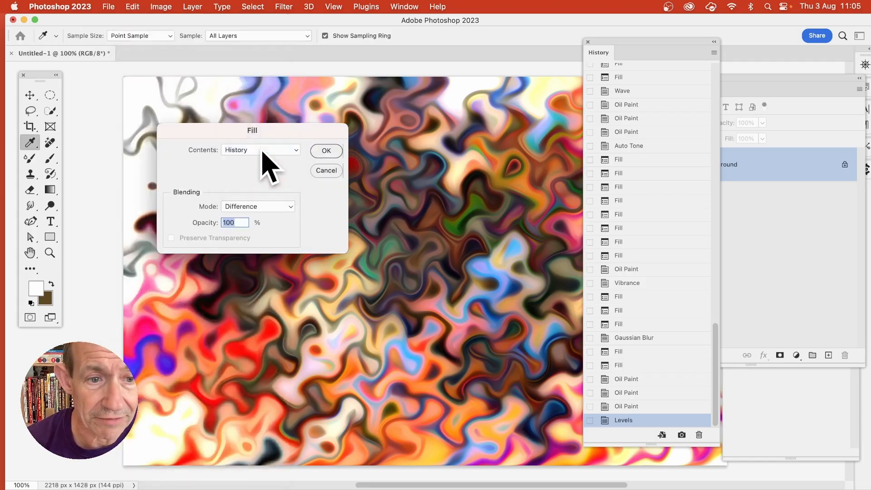
{"action": "left_click", "coordinate": [272, 210]}
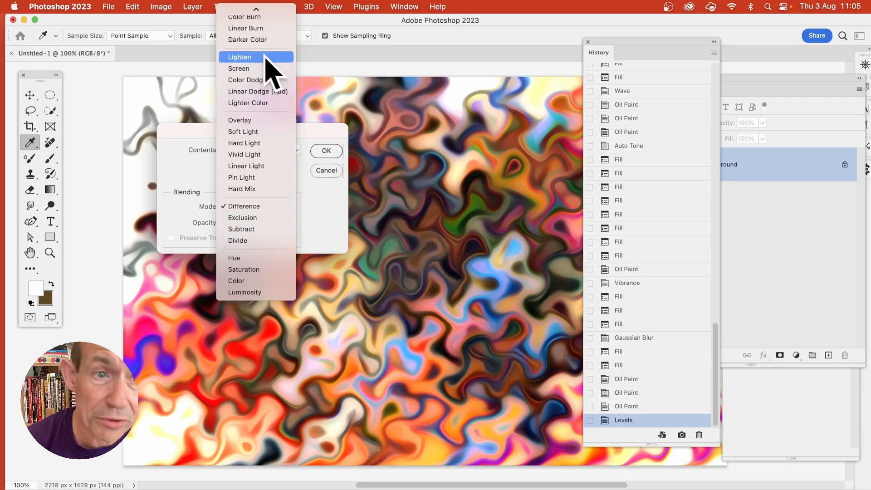
{"action": "left_click", "coordinate": [259, 56]}
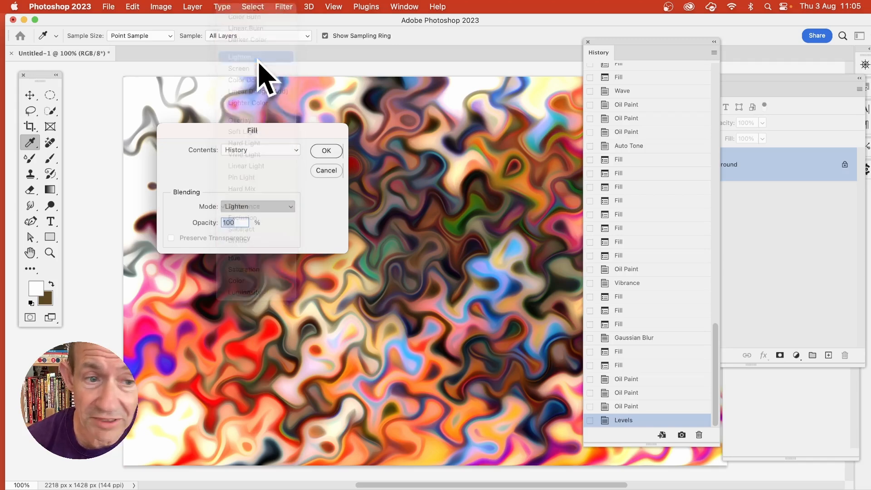
{"action": "left_click", "coordinate": [326, 151]}
{"action": "key", "text": "l"}
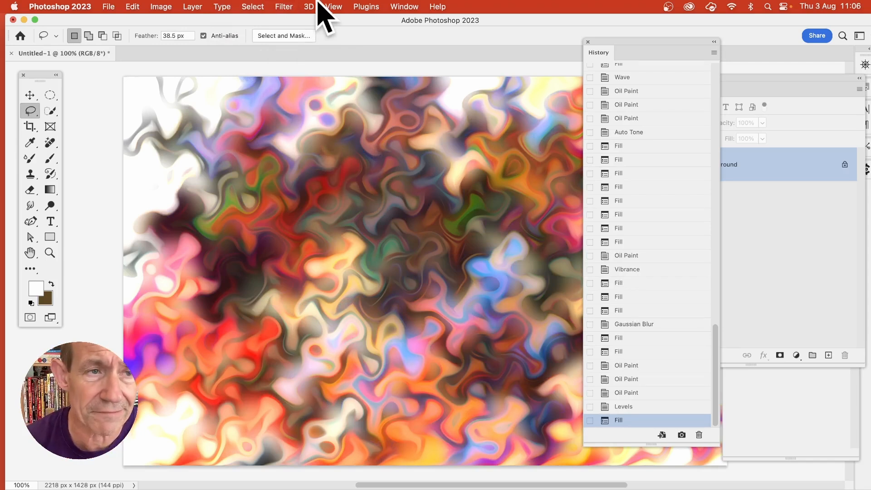
Try a History fill in Difference mode over the lightened image and undo it.
{"action": "left_click", "coordinate": [130, 5]}
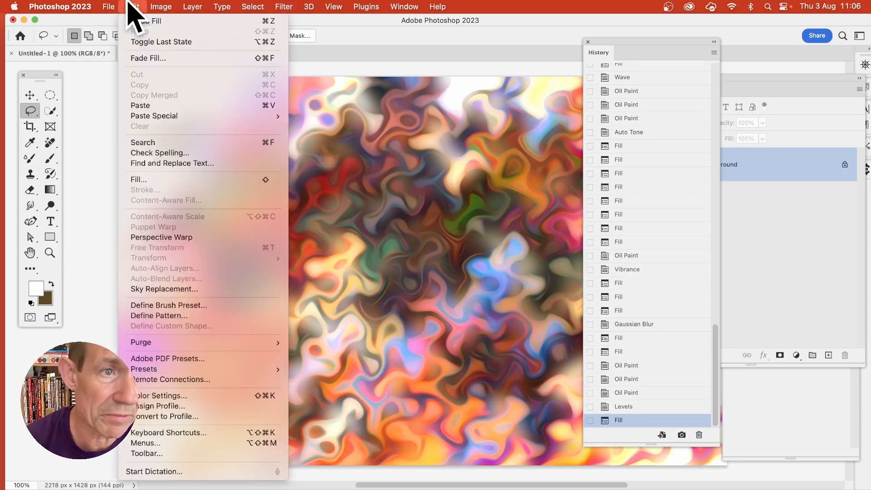
{"action": "left_click", "coordinate": [156, 180]}
{"action": "left_click", "coordinate": [255, 208]}
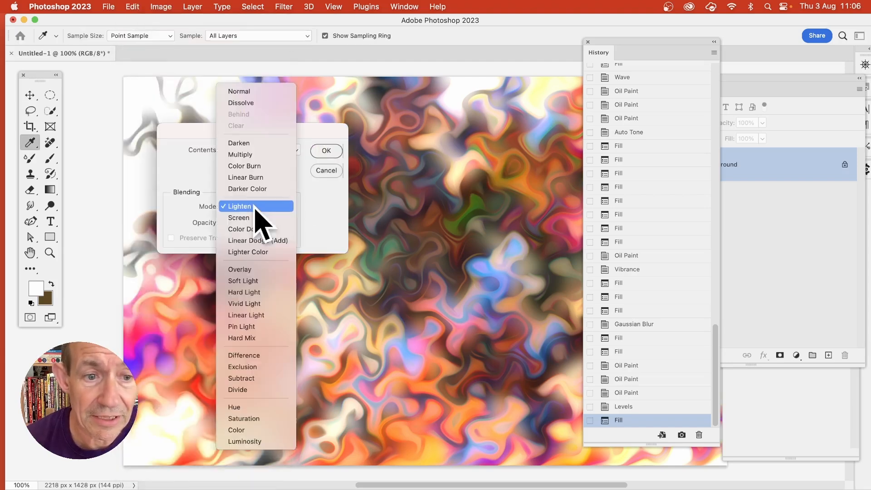
{"action": "left_click", "coordinate": [256, 407]}
{"action": "left_click", "coordinate": [289, 207]}
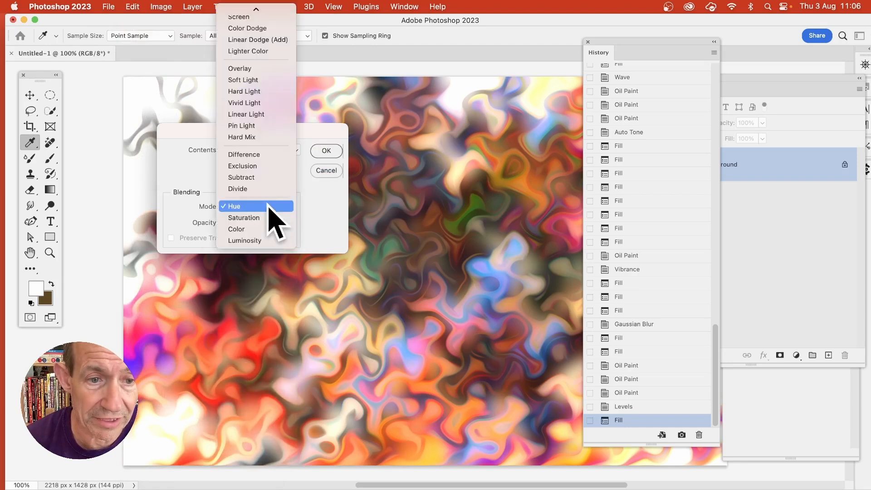
{"action": "left_click", "coordinate": [262, 153]}
{"action": "left_click", "coordinate": [325, 151]}
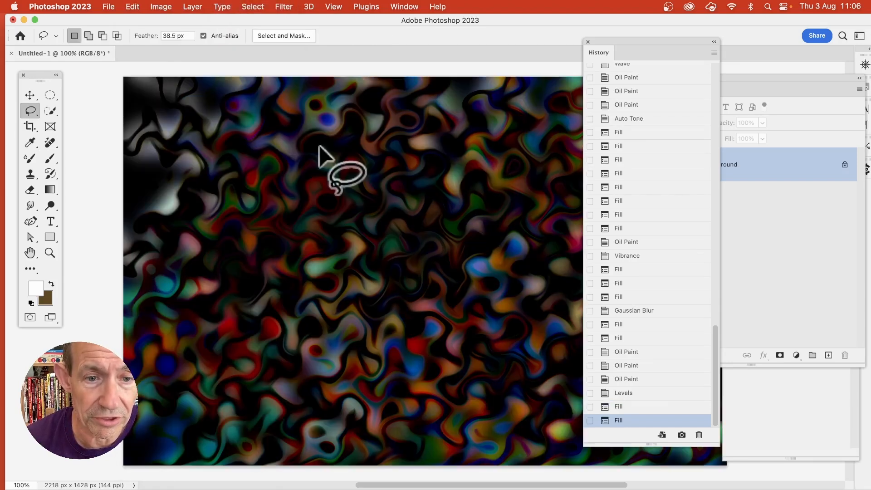
{"action": "key", "text": "super+z"}
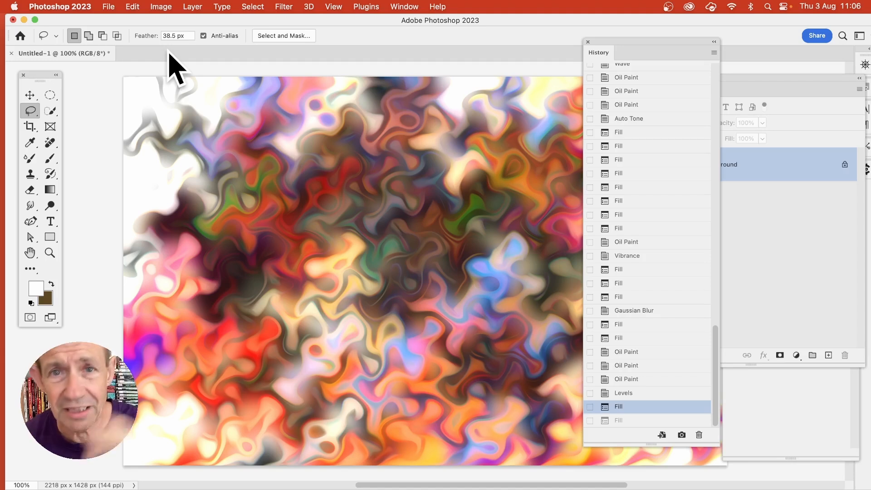
Move the Layers panel down and group the History panel with the Color panel.
{"action": "left_click", "coordinate": [777, 93]}
{"action": "left_click_drag", "start_coordinate": [777, 93], "coordinate": [774, 230]}
{"action": "left_click", "coordinate": [625, 55]}
{"action": "left_click_drag", "start_coordinate": [625, 55], "coordinate": [756, 97]}
Show the Actions panel over the canvas and lengthen the History panel.
{"action": "left_click", "coordinate": [405, 6]}
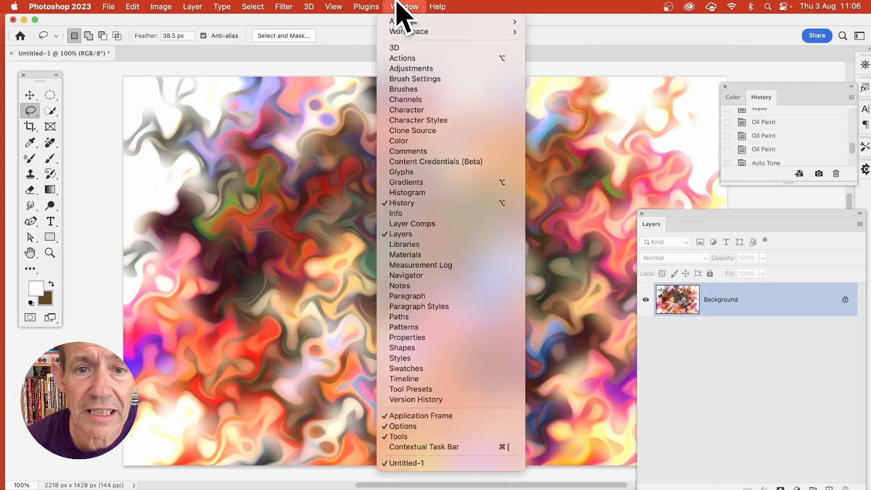
{"action": "left_click", "coordinate": [429, 58]}
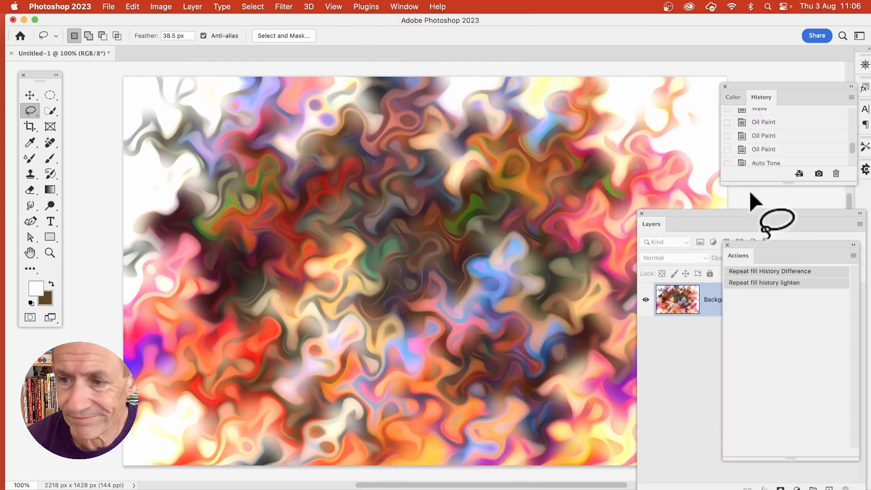
{"action": "left_click_drag", "start_coordinate": [775, 246], "coordinate": [501, 119]}
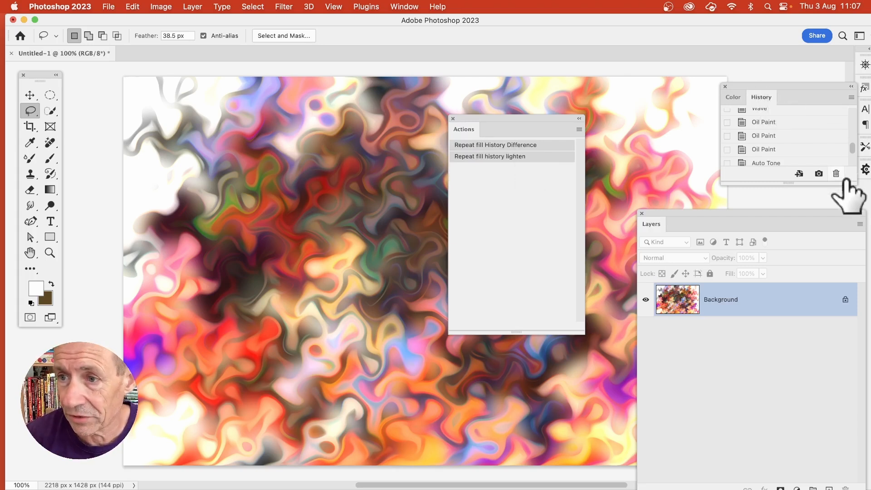
{"action": "left_click_drag", "start_coordinate": [842, 183], "coordinate": [767, 403]}
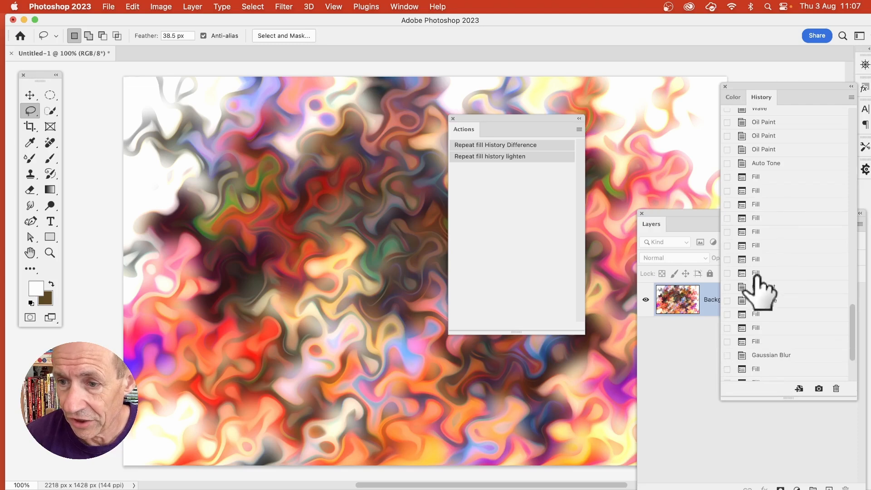
Try the Repeat fill History Difference action with the third Fill after Auto Tone as history source, and undo the fill.
{"action": "left_click", "coordinate": [728, 204]}
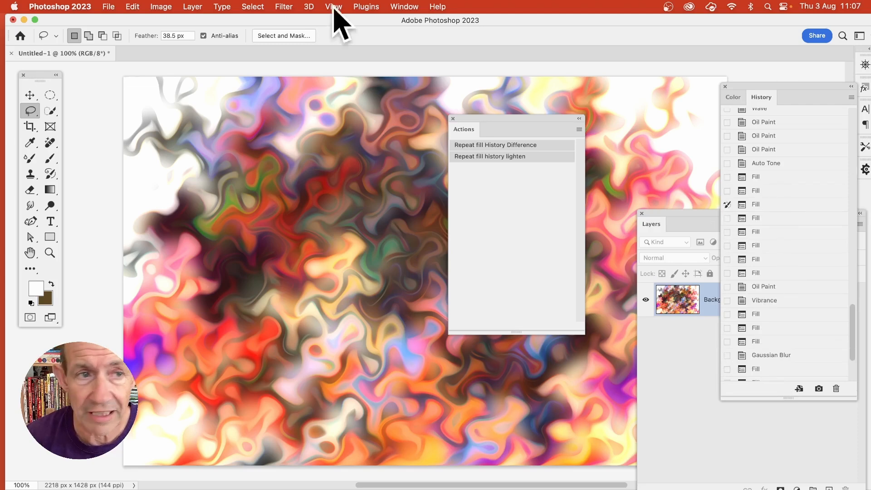
{"action": "left_click", "coordinate": [500, 149]}
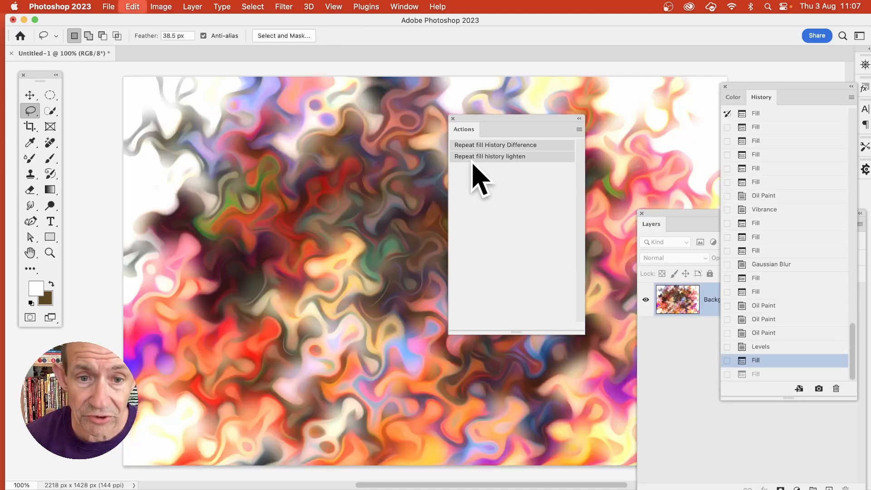
{"action": "key", "text": "cmd+z"}
Set the Vibrance state as the history source and run the Repeat fill History Difference action repeatedly.
{"action": "left_click", "coordinate": [728, 209]}
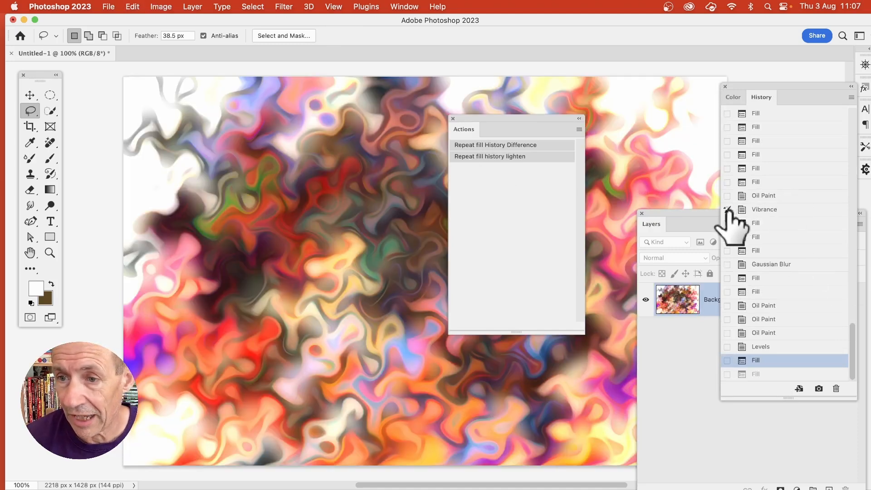
{"action": "left_click", "coordinate": [492, 146]}
{"action": "left_click_drag", "start_coordinate": [520, 124], "coordinate": [554, 127]}
{"action": "left_click", "coordinate": [531, 157]}
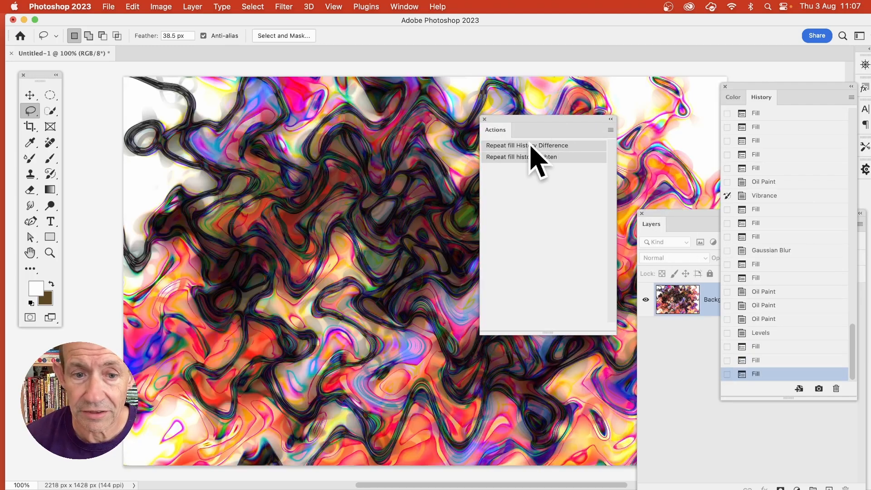
{"action": "left_click", "coordinate": [531, 146]}
{"action": "left_click", "coordinate": [531, 145]}
{"action": "left_click", "coordinate": [531, 146]}
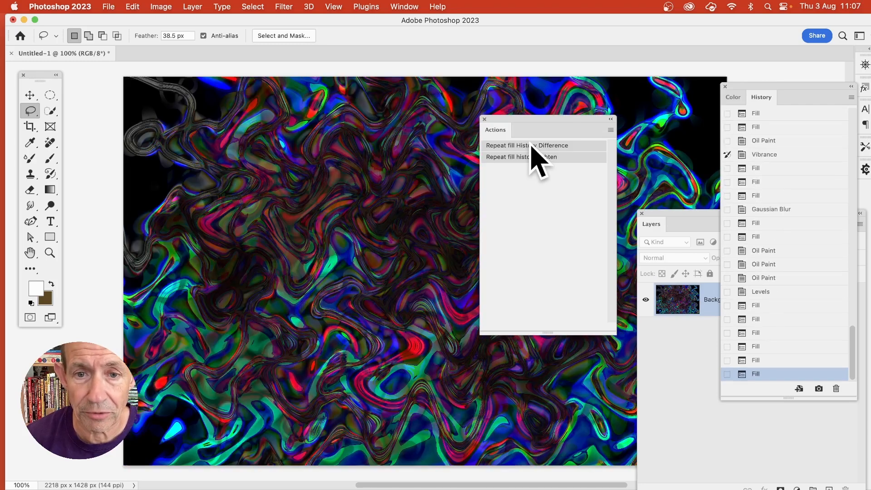
Apply the Oil Paint filter to the dark Difference result and repeat it once.
{"action": "left_click", "coordinate": [285, 9]}
{"action": "mouse_move", "coordinate": [321, 209]}
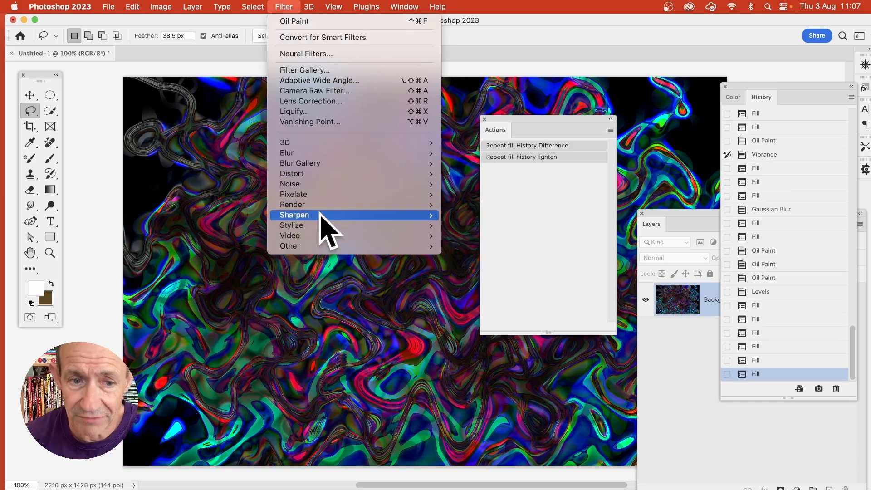
{"action": "mouse_move", "coordinate": [323, 225]}
{"action": "left_click", "coordinate": [488, 270]}
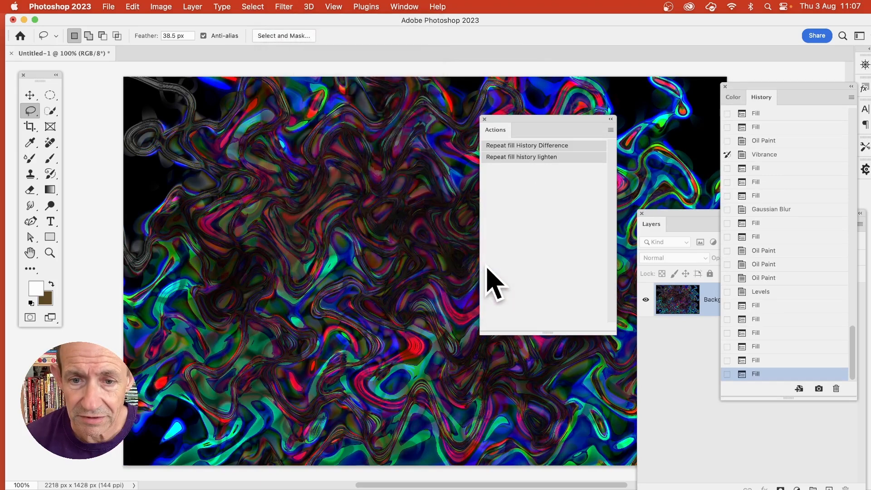
{"action": "left_click", "coordinate": [489, 68]}
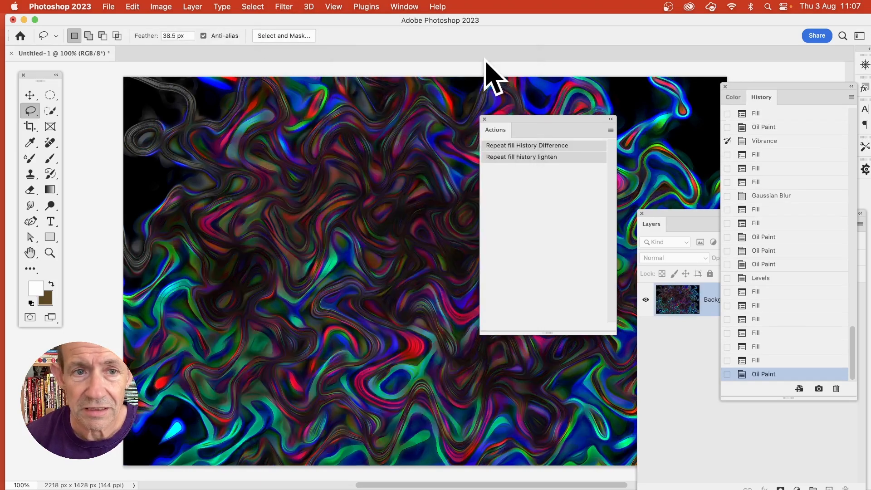
{"action": "left_click", "coordinate": [291, 5]}
{"action": "left_click", "coordinate": [288, 17]}
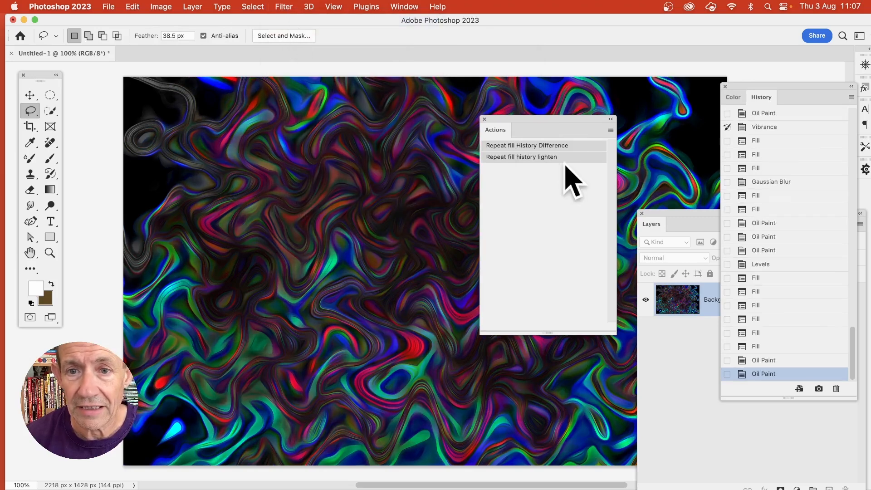
Run the Repeat fill History Difference action on the oil-painted image and move the Actions panel closer to the History panel.
{"action": "left_click", "coordinate": [516, 146]}
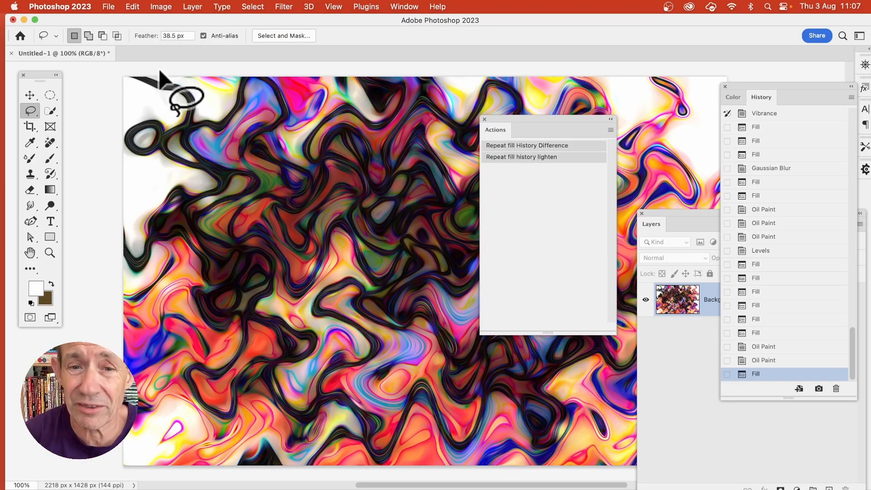
{"action": "left_click_drag", "start_coordinate": [561, 127], "coordinate": [635, 115]}
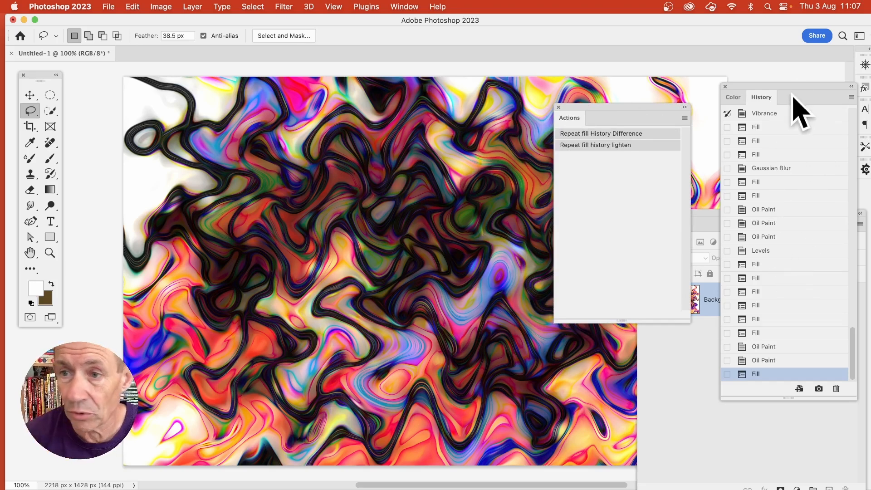
{"action": "left_click", "coordinate": [138, 7]}
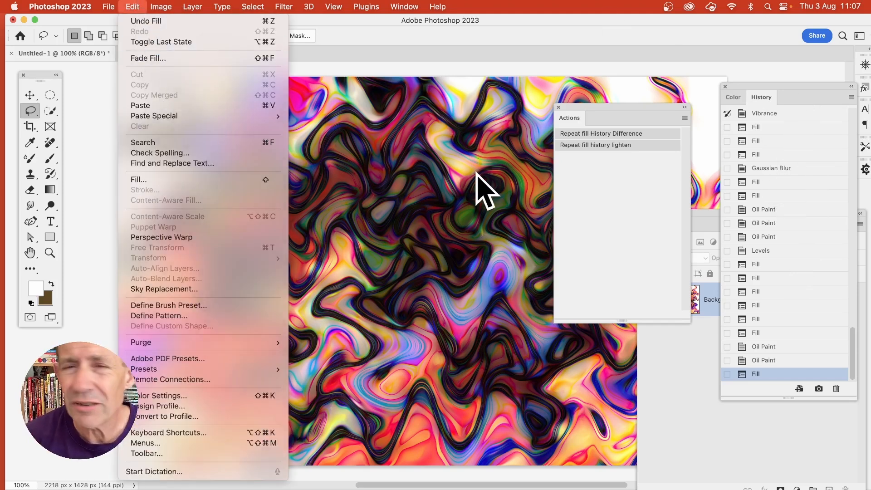
{"action": "left_click", "coordinate": [479, 185]}
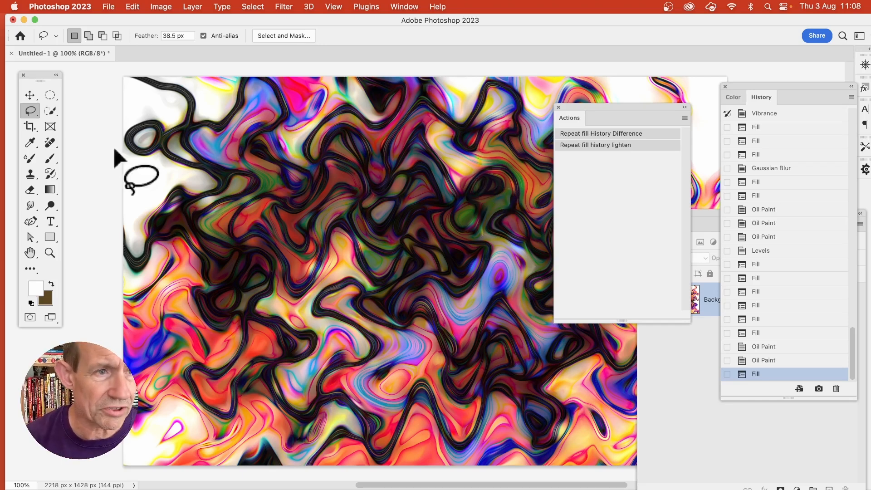
Draw an irregular freehand Lasso selection with a 38.5 px feather around the centre of the artwork.
{"action": "right_click", "coordinate": [30, 111]}
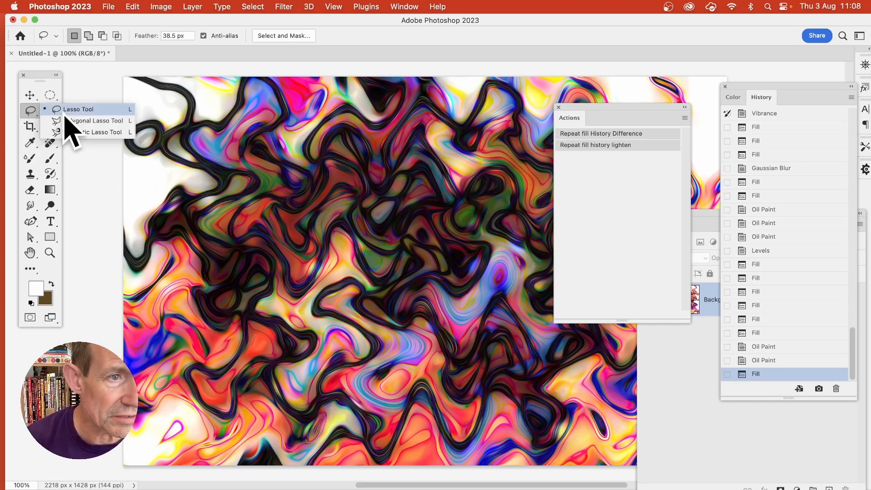
{"action": "left_click", "coordinate": [72, 113]}
{"action": "mouse_move", "coordinate": [357, 152]}
{"action": "left_mouse_down"}
{"action": "mouse_move", "coordinate": [274, 240]}
{"action": "mouse_move", "coordinate": [319, 226]}
{"action": "mouse_move", "coordinate": [263, 368]}
{"action": "mouse_move", "coordinate": [327, 329]}
{"action": "mouse_move", "coordinate": [338, 334]}
{"action": "mouse_move", "coordinate": [335, 422]}
{"action": "mouse_move", "coordinate": [396, 343]}
{"action": "mouse_move", "coordinate": [419, 379]}
{"action": "mouse_move", "coordinate": [443, 362]}
{"action": "mouse_move", "coordinate": [416, 238]}
{"action": "mouse_move", "coordinate": [456, 213]}
{"action": "mouse_move", "coordinate": [464, 191]}
{"action": "mouse_move", "coordinate": [407, 205]}
{"action": "mouse_move", "coordinate": [398, 195]}
{"action": "mouse_move", "coordinate": [487, 134]}
{"action": "mouse_move", "coordinate": [466, 122]}
{"action": "mouse_move", "coordinate": [378, 159]}
{"action": "mouse_move", "coordinate": [376, 124]}
{"action": "mouse_move", "coordinate": [364, 113]}
{"action": "mouse_move", "coordinate": [359, 147]}
{"action": "left_mouse_up"}
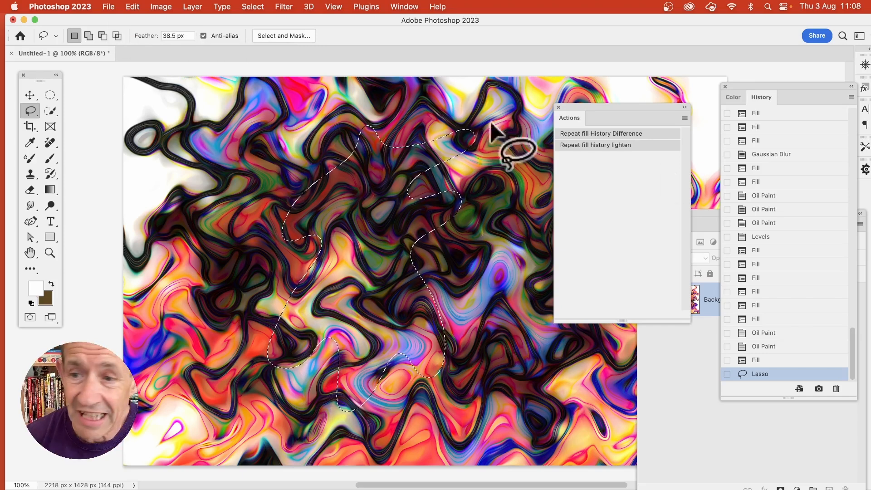
Set the second of the three Oil Paint states before Levels as history source and fill the selection twice with History, Difference, 100% opacity.
{"action": "left_click", "coordinate": [727, 209]}
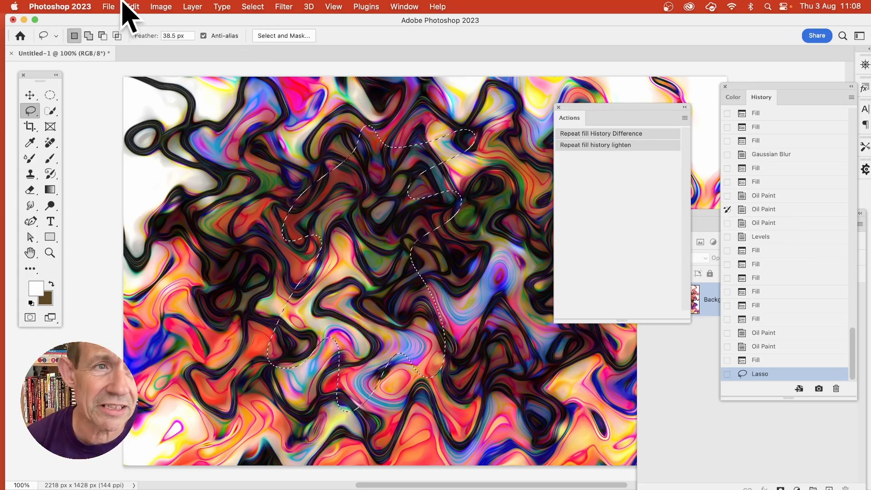
{"action": "left_click", "coordinate": [137, 7]}
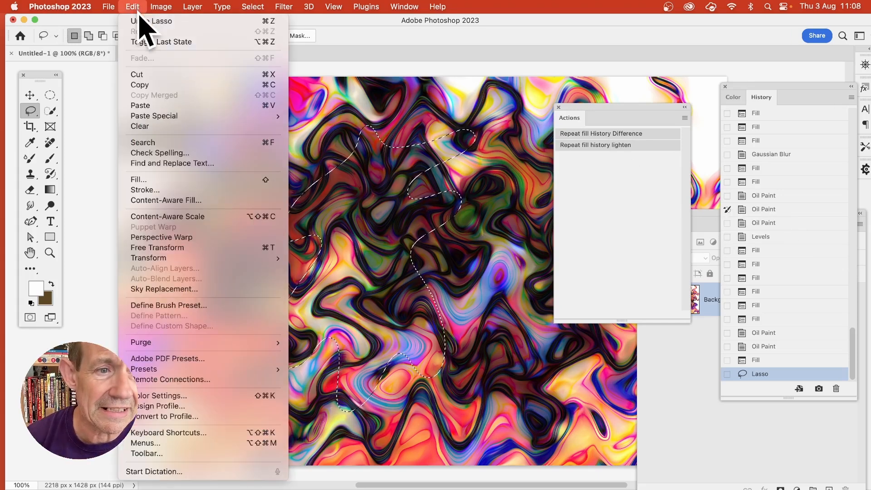
{"action": "left_click", "coordinate": [160, 179]}
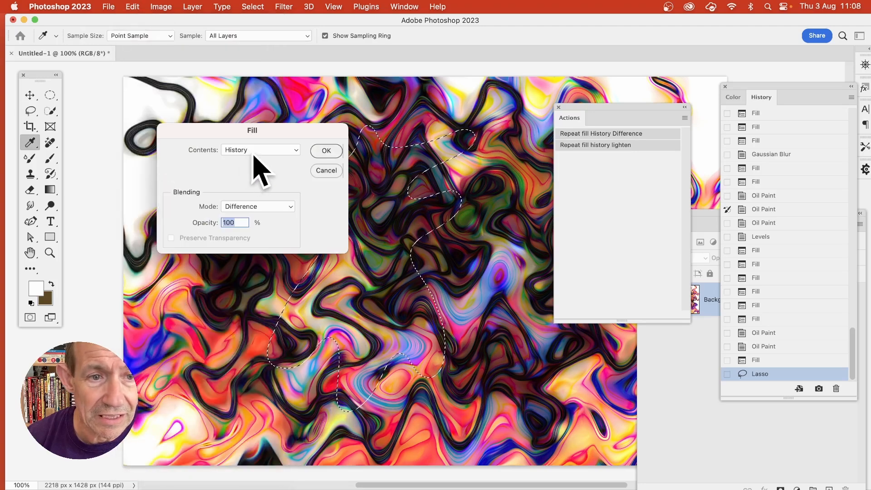
{"action": "left_click", "coordinate": [327, 151]}
{"action": "left_click", "coordinate": [133, 7]}
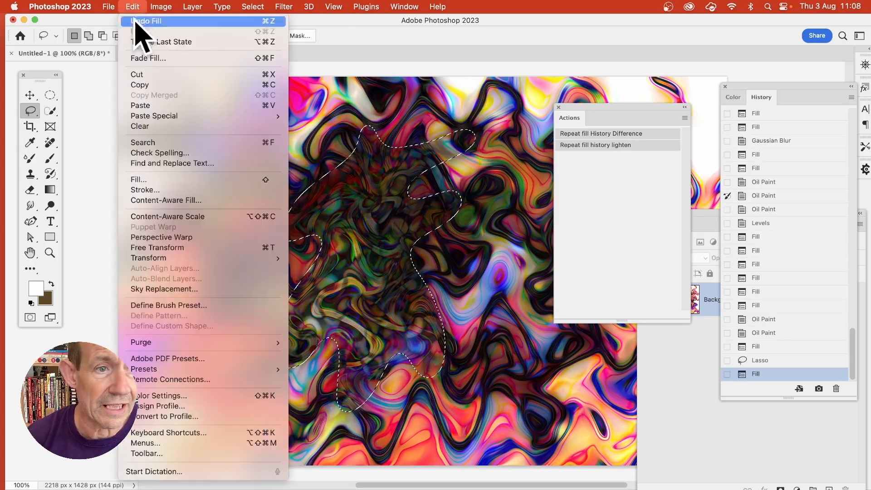
{"action": "left_click", "coordinate": [158, 180]}
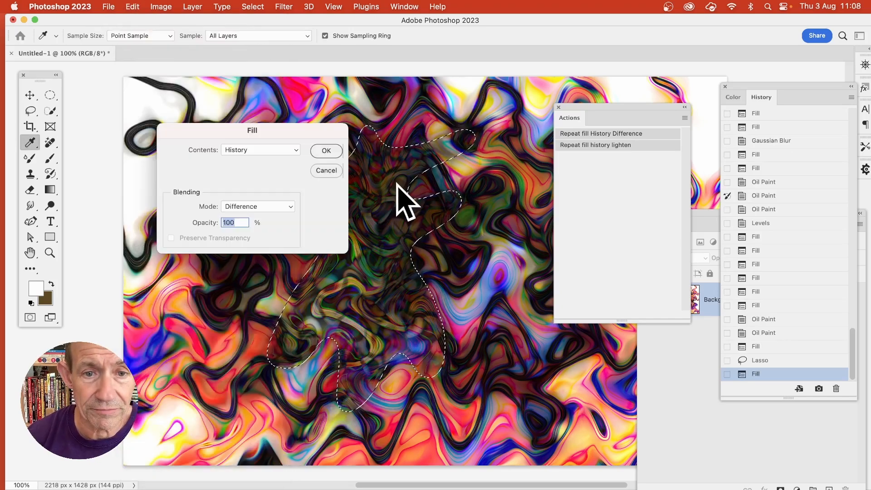
{"action": "left_click", "coordinate": [328, 151]}
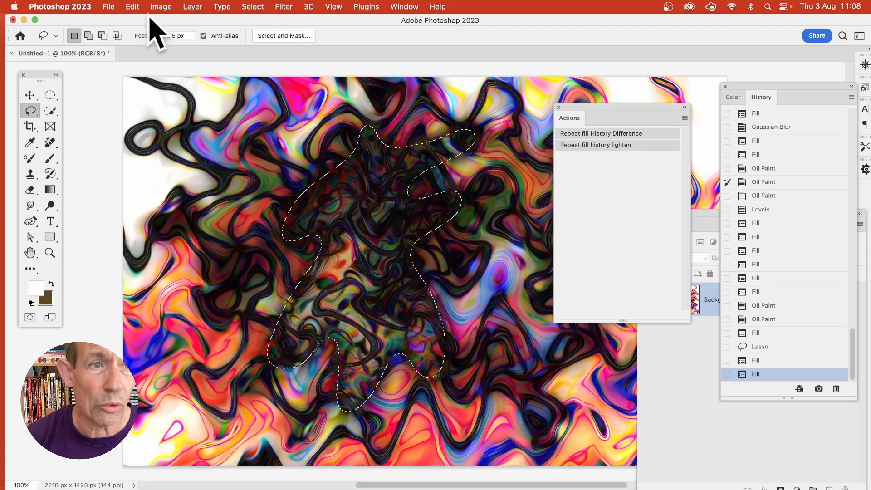
Fill the lassoed area once with History contents in Lighten mode at 100% opacity.
{"action": "left_click", "coordinate": [135, 7]}
{"action": "left_click", "coordinate": [155, 180]}
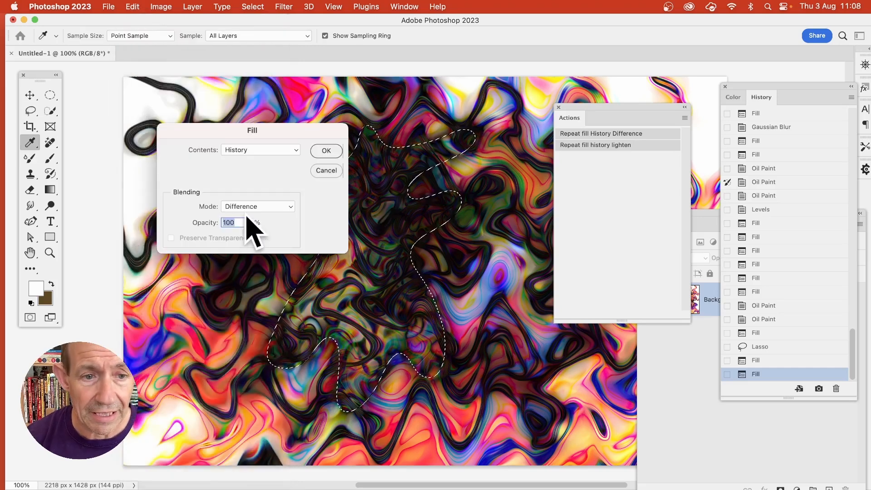
{"action": "left_click", "coordinate": [261, 208]}
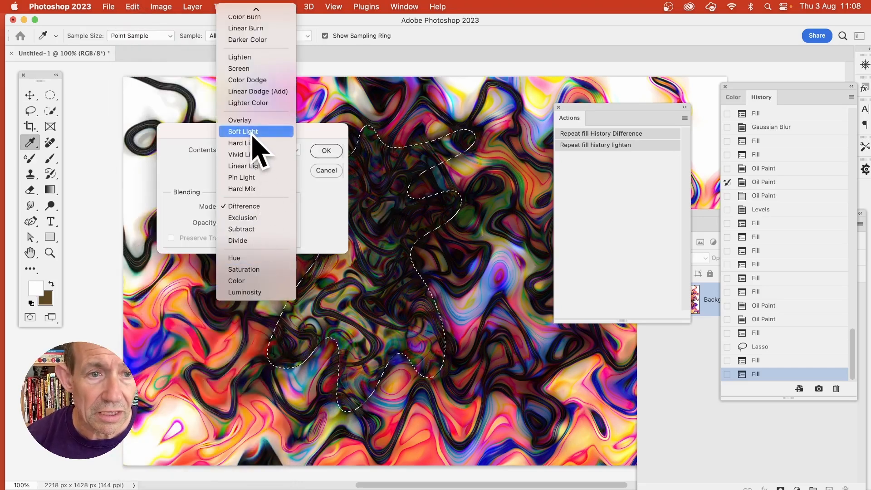
{"action": "left_click", "coordinate": [257, 57]}
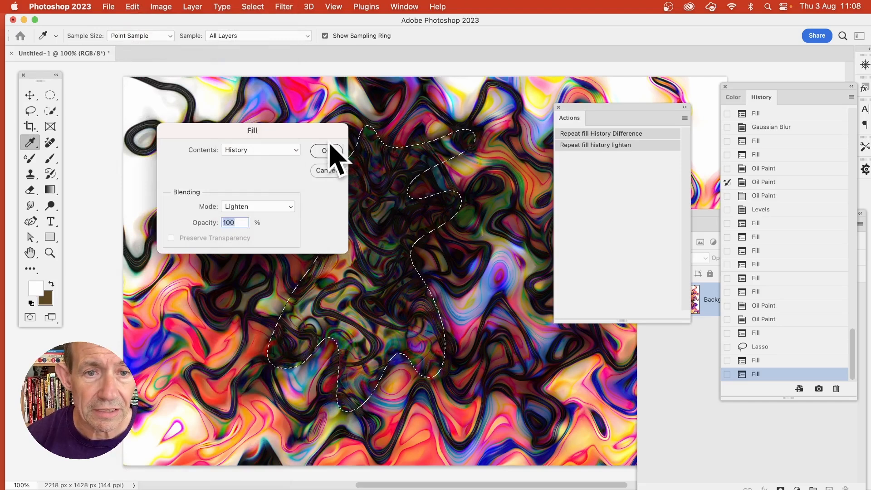
{"action": "left_click", "coordinate": [330, 151]}
{"action": "key", "text": "l"}
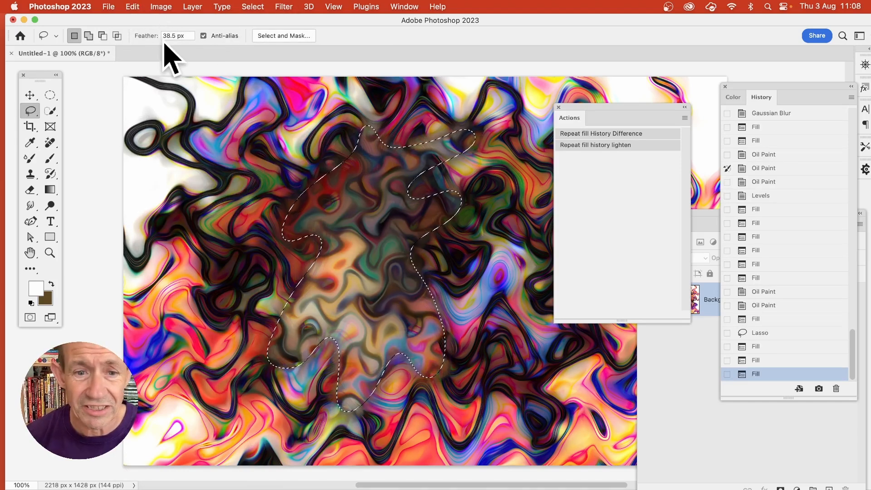
Apply the Oil Paint filter to the lassoed area.
{"action": "left_click", "coordinate": [285, 6]}
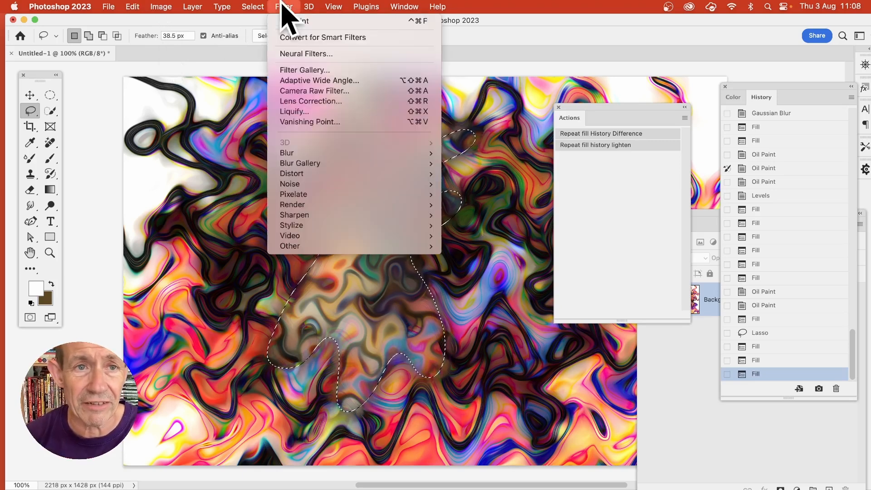
{"action": "mouse_move", "coordinate": [310, 225]}
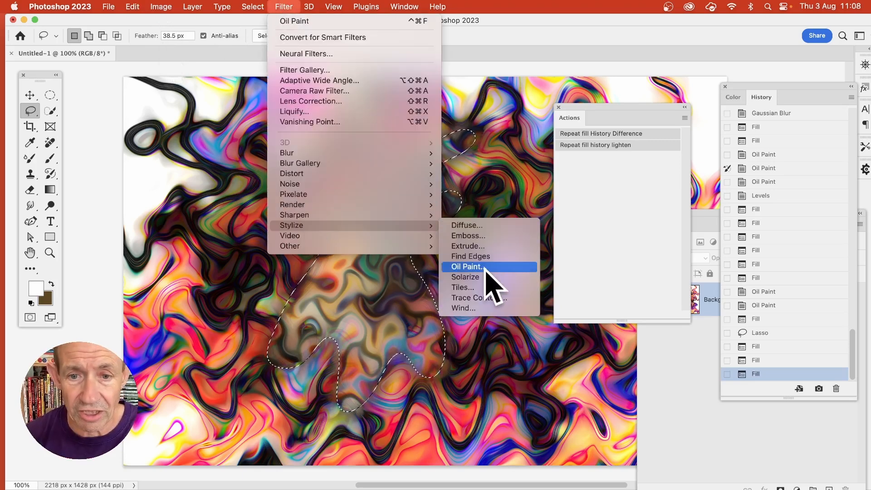
{"action": "left_click", "coordinate": [486, 269]}
{"action": "left_click", "coordinate": [493, 73]}
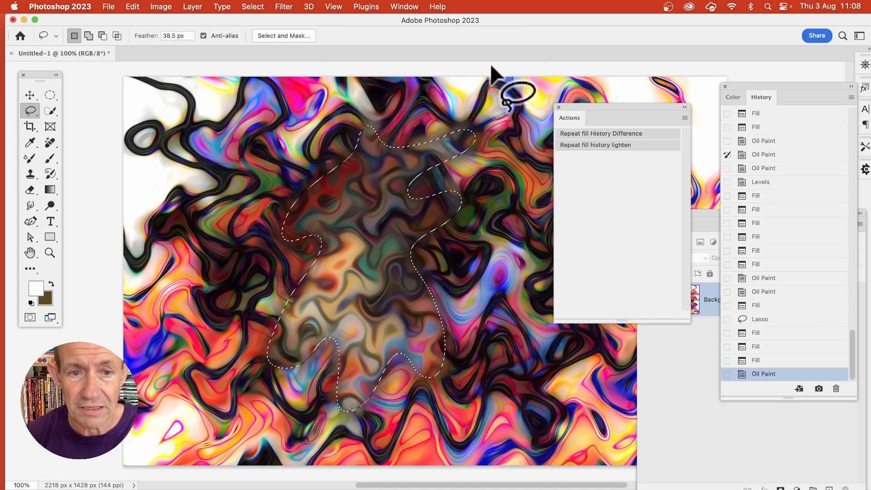
Intensify the colours of the lassoed area with a Vibrance adjustment.
{"action": "left_click", "coordinate": [161, 7]}
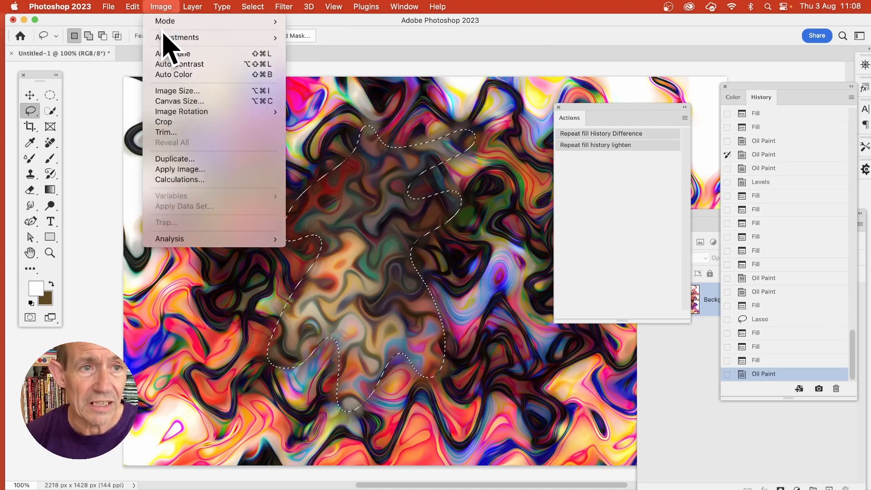
{"action": "mouse_move", "coordinate": [168, 38]}
{"action": "left_click", "coordinate": [336, 88]}
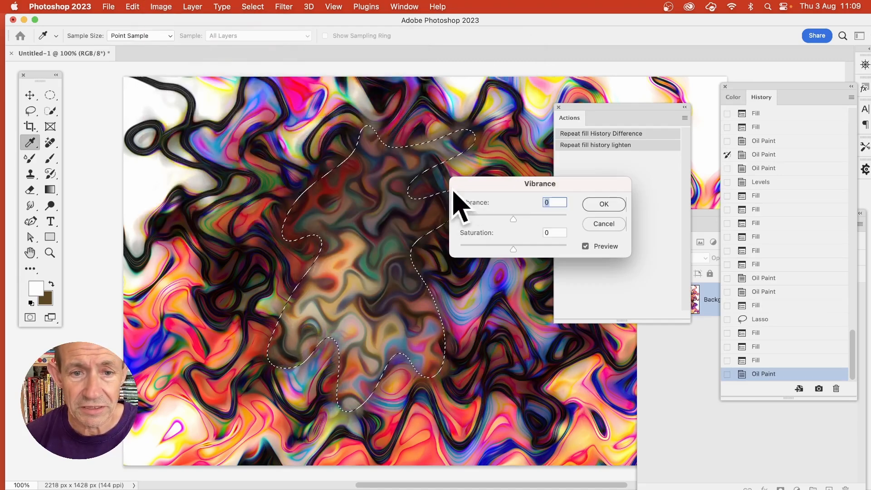
{"action": "left_click", "coordinate": [613, 205]}
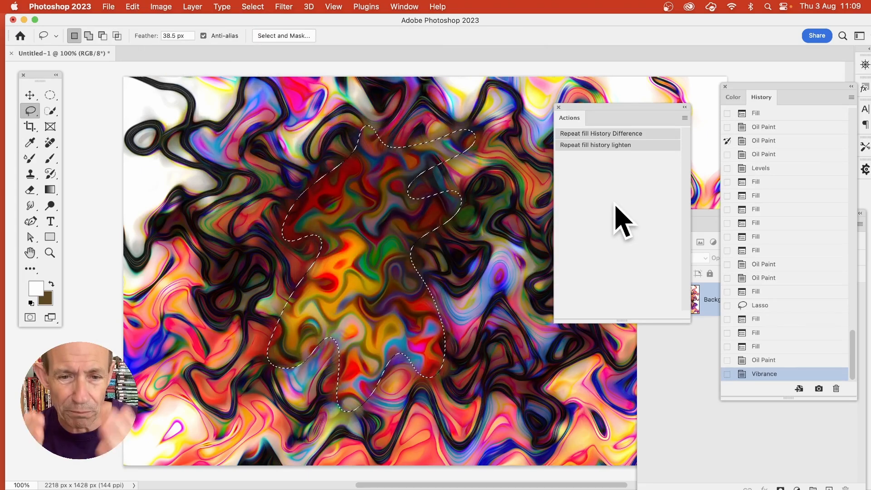
Apply a second Vibrance adjustment to the lassoed area, raising the vibrance slightly and the saturation strongly.
{"action": "left_click", "coordinate": [159, 6]}
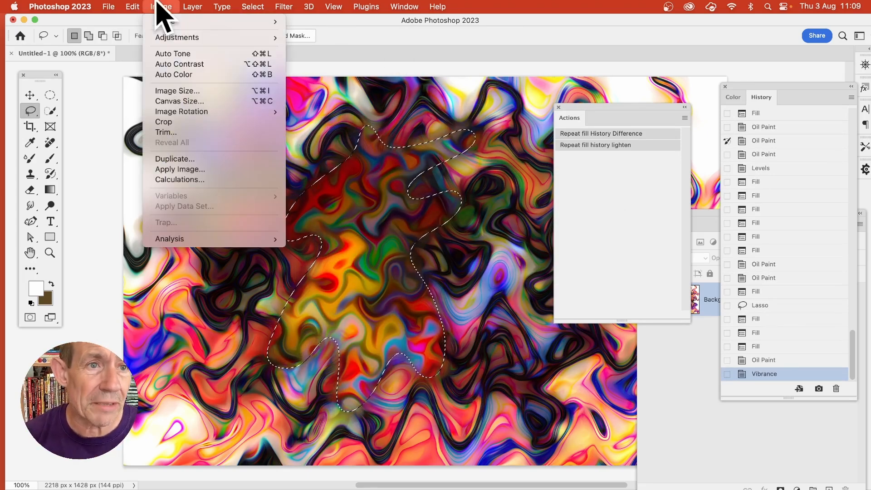
{"action": "mouse_move", "coordinate": [164, 39]}
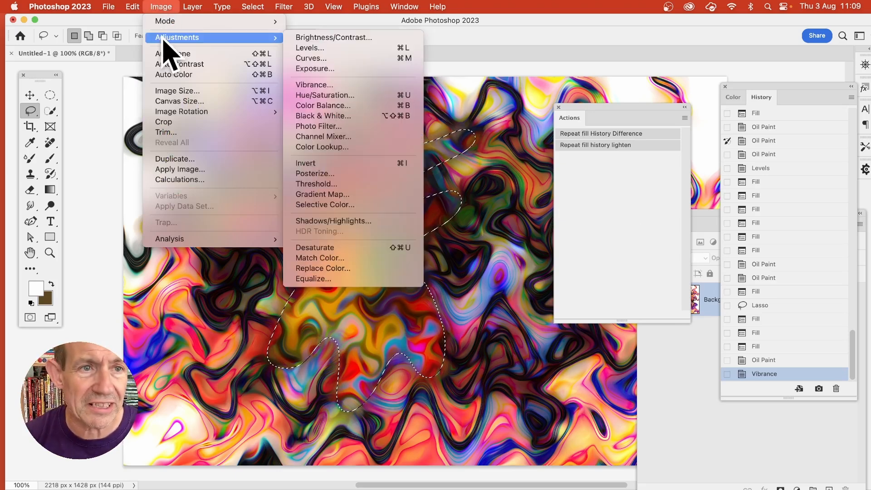
{"action": "left_click", "coordinate": [313, 84]}
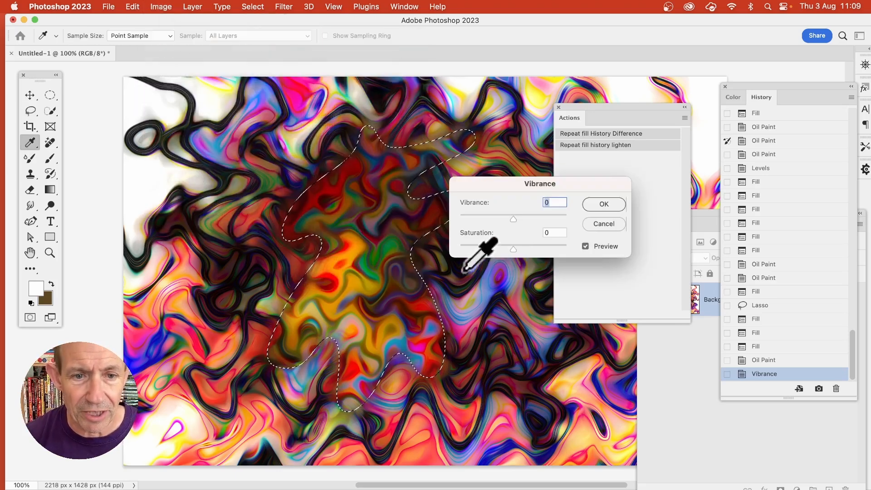
{"action": "left_click_drag", "start_coordinate": [528, 219], "coordinate": [530, 219]}
{"action": "left_click_drag", "start_coordinate": [514, 249], "coordinate": [583, 258]}
{"action": "left_click", "coordinate": [605, 204]}
{"action": "key", "text": "l"}
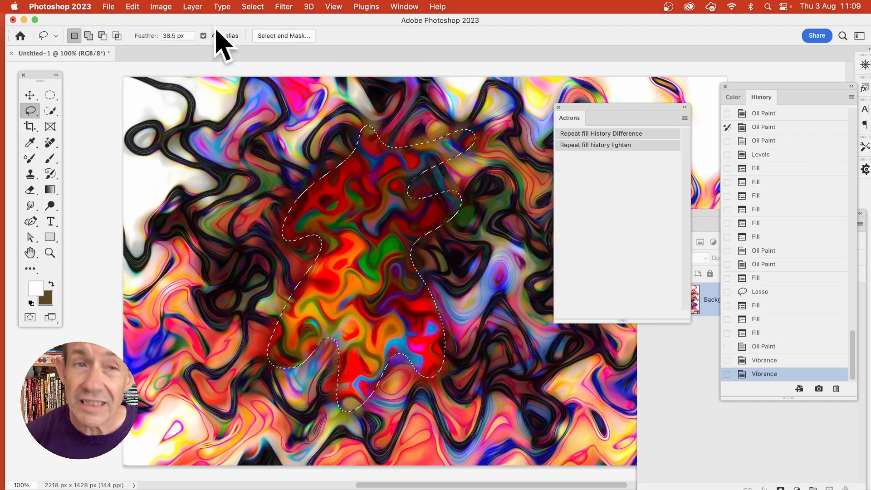
Deselect the lassoed area and draw a roughly circular Elliptical Marquee selection with 0 px feather over the brightly coloured centre.
{"action": "left_click", "coordinate": [247, 7]}
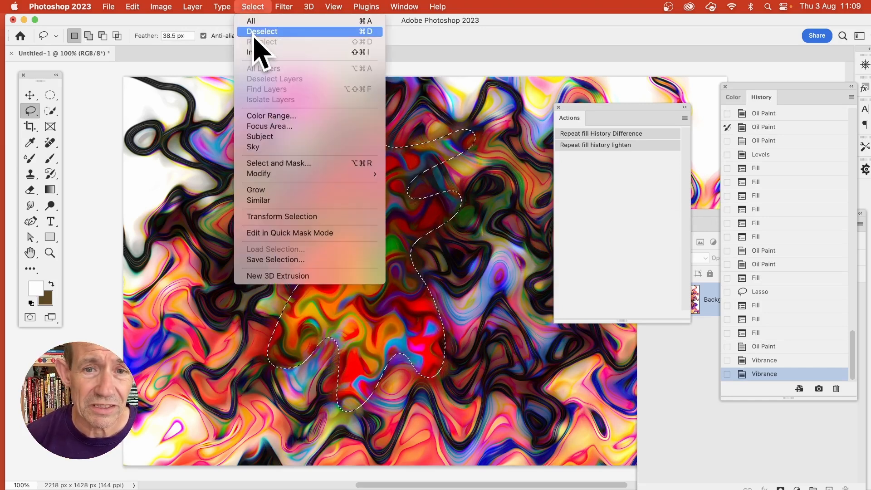
{"action": "left_click", "coordinate": [255, 35]}
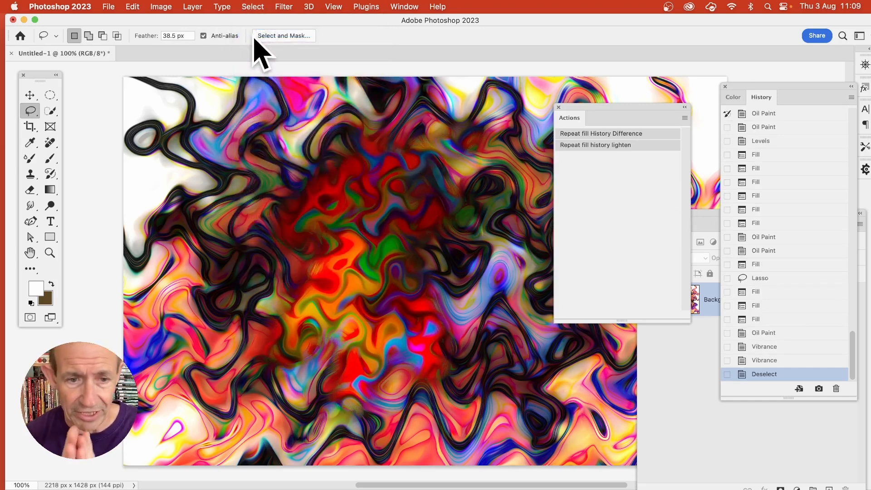
{"action": "left_click", "coordinate": [50, 95]}
{"action": "left_click_drag", "start_coordinate": [278, 176], "coordinate": [475, 387]}
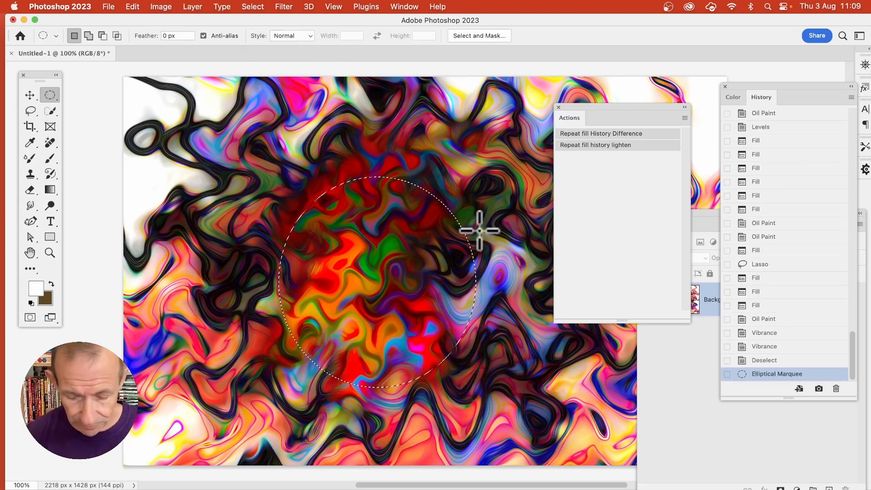
Copy the circular selection and paste it as a new layer.
{"action": "left_click", "coordinate": [142, 8]}
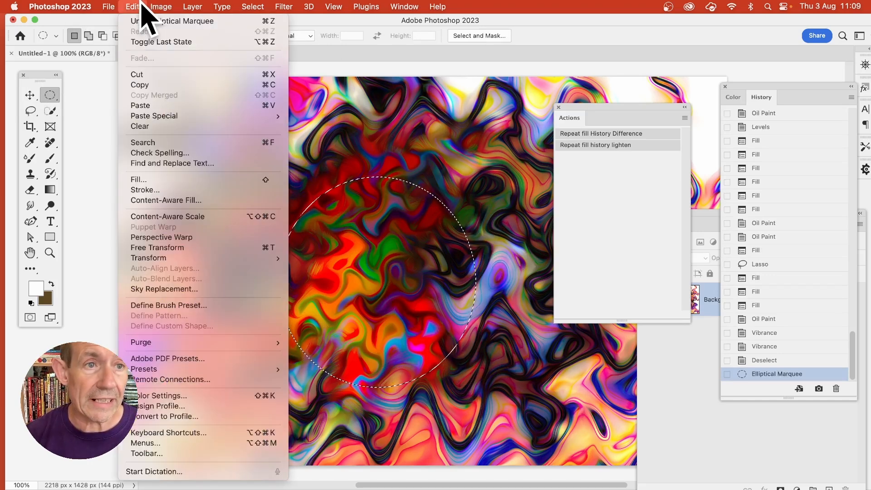
{"action": "left_click", "coordinate": [141, 84]}
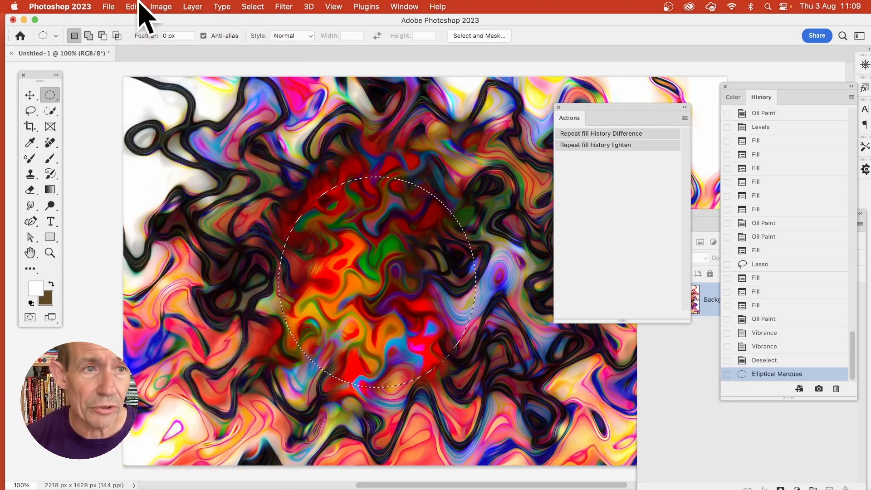
{"action": "left_click", "coordinate": [136, 7]}
{"action": "left_click", "coordinate": [143, 106]}
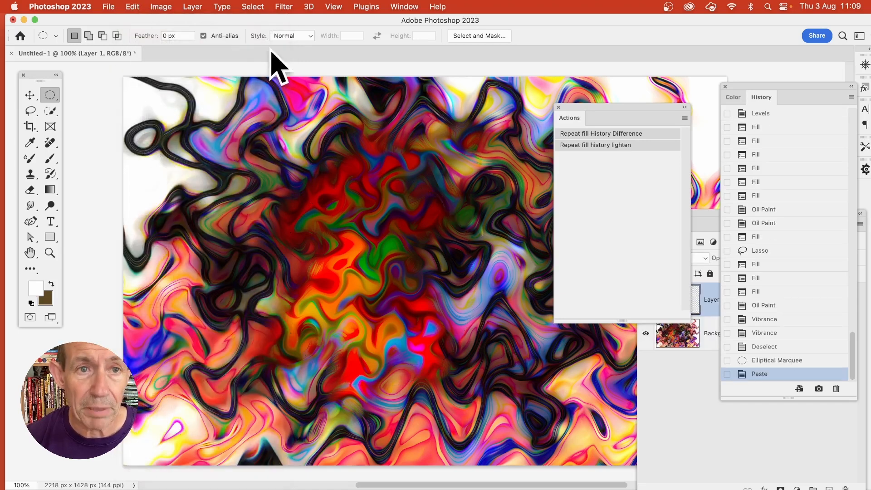
Move the pasted circle up and to the left, and load Layer 1 Transparency as a new selection.
{"action": "left_click", "coordinate": [247, 6]}
{"action": "left_click", "coordinate": [508, 78]}
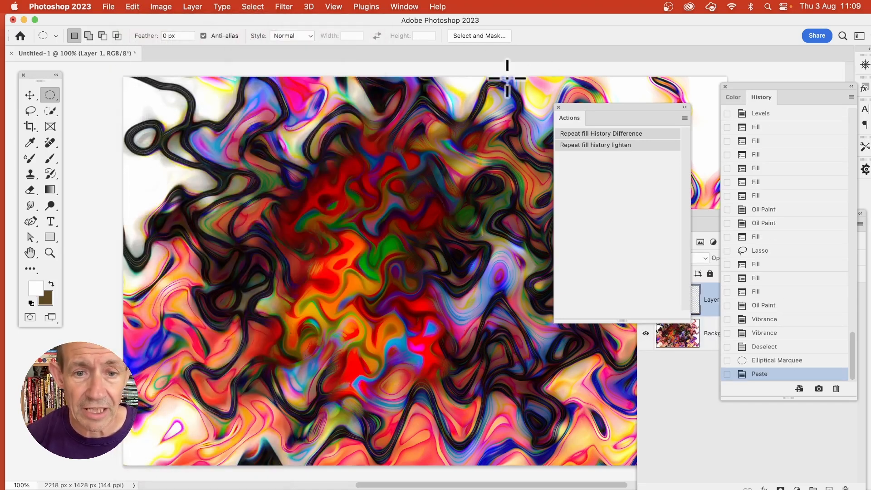
{"action": "left_click", "coordinate": [30, 94]}
{"action": "left_click_drag", "start_coordinate": [432, 313], "coordinate": [389, 253]}
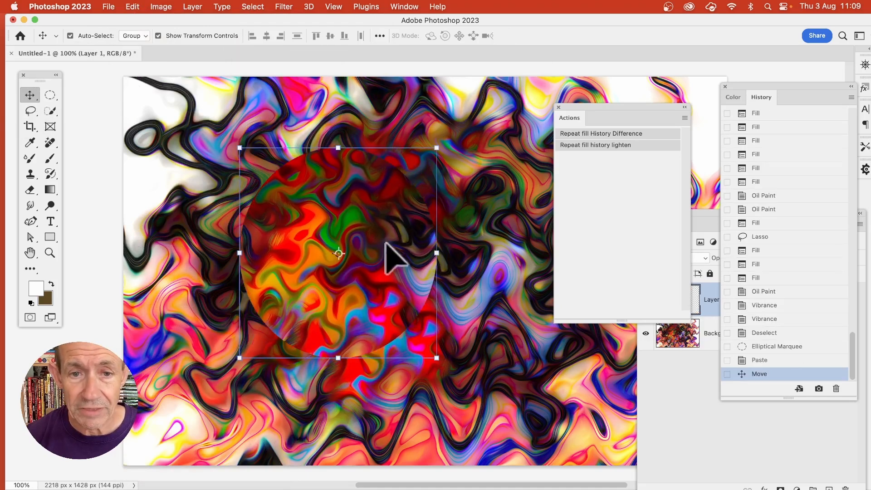
{"action": "left_click", "coordinate": [260, 7]}
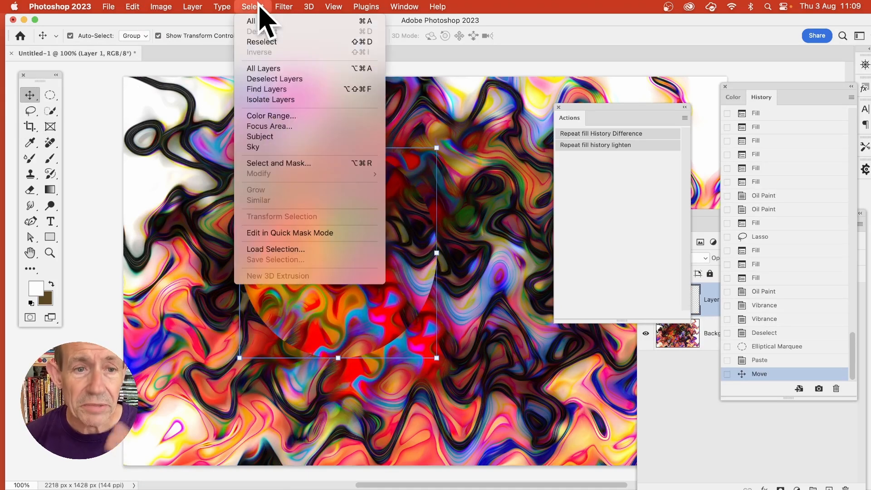
{"action": "left_click", "coordinate": [275, 249]}
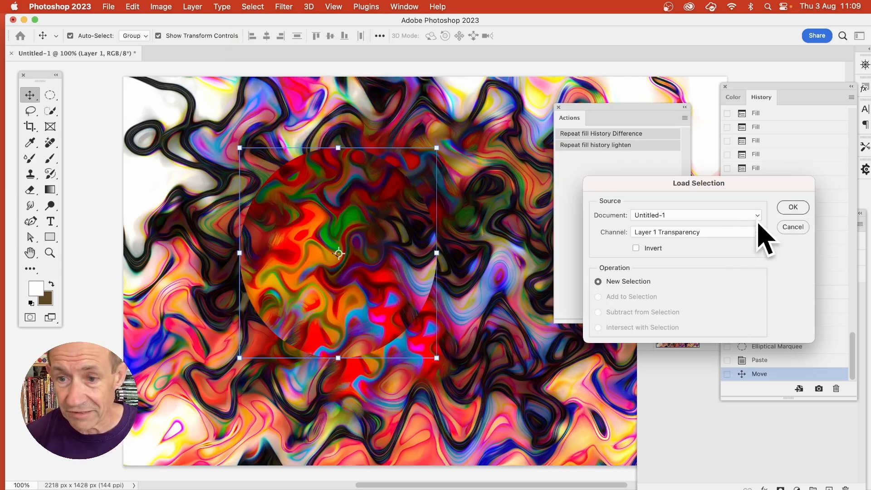
{"action": "left_click", "coordinate": [794, 208]}
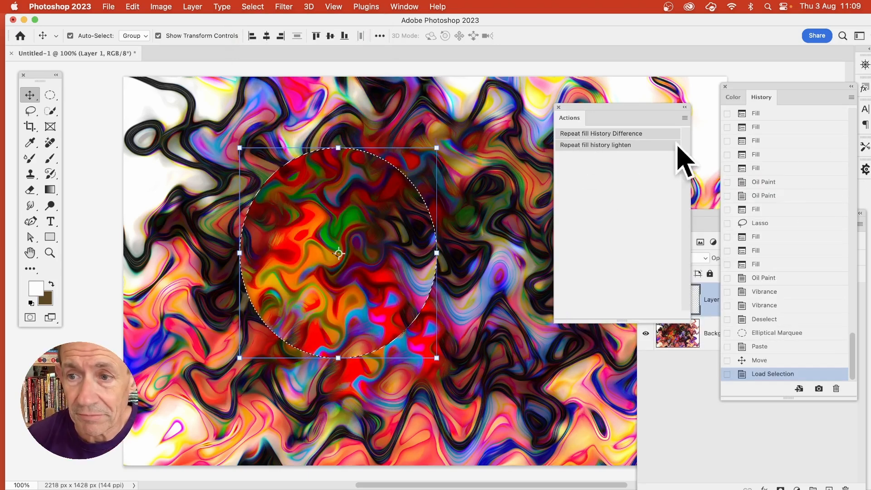
Set the earlier Wave state following Levels as the history source and fill the circular selection three times with Difference and once with Lighten.
{"action": "scroll", "coordinate": [799, 248], "scroll_direction": "up", "scroll_amount": 5}
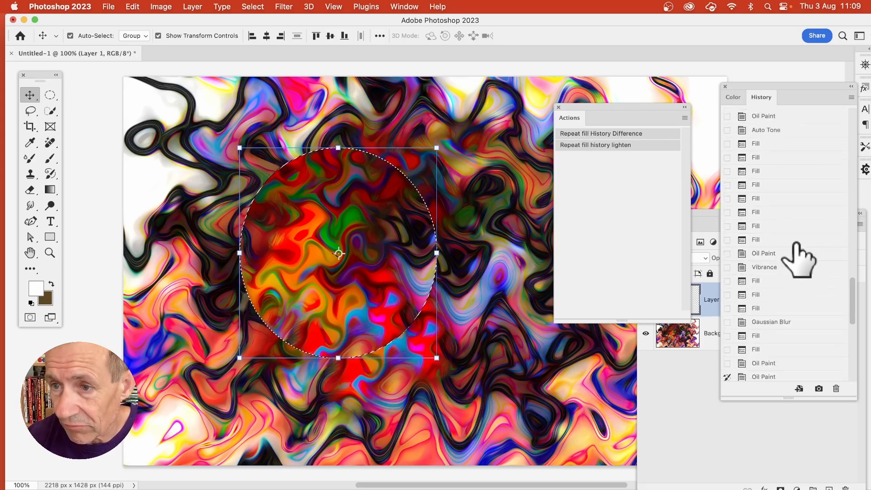
{"action": "scroll", "coordinate": [799, 259], "scroll_direction": "up", "scroll_amount": 10}
{"action": "scroll", "coordinate": [800, 256], "scroll_direction": "up", "scroll_amount": 3}
{"action": "left_click", "coordinate": [728, 169]}
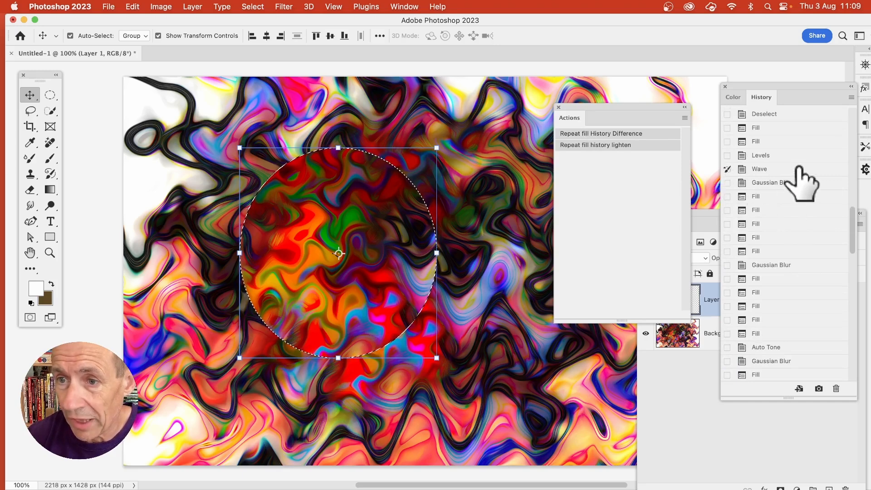
{"action": "left_click", "coordinate": [594, 134]}
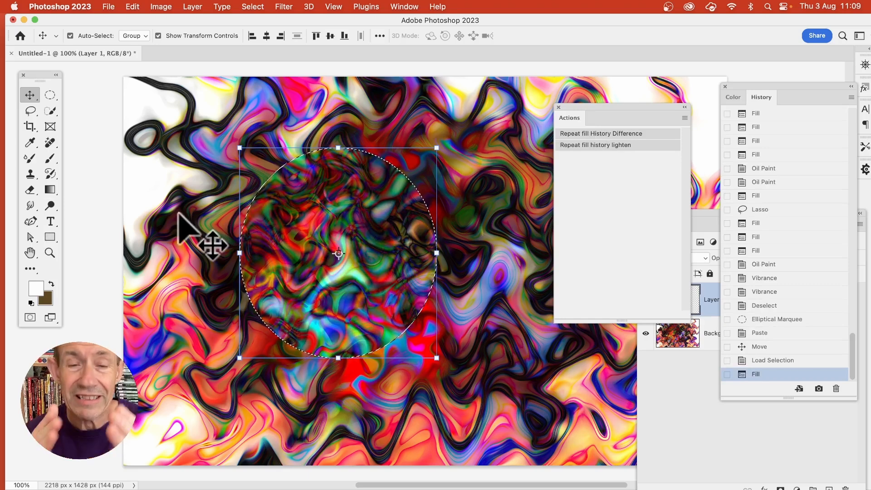
{"action": "left_click", "coordinate": [601, 134]}
{"action": "left_click", "coordinate": [601, 134]}
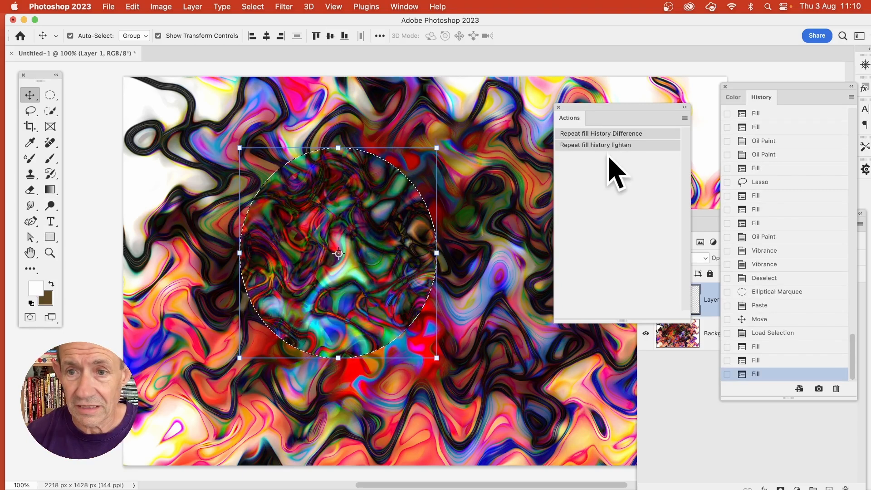
{"action": "left_click", "coordinate": [611, 146]}
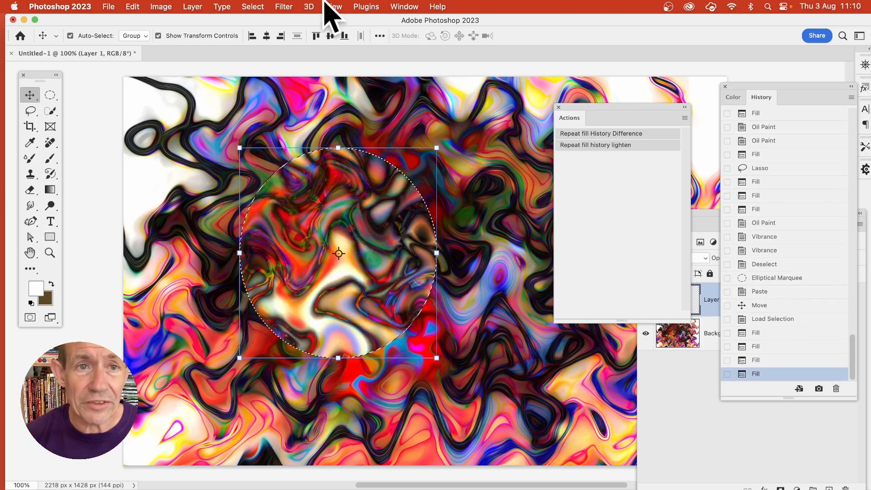
Deselect the circle and apply a sine Wave distortion to Layer 1 with the maximum wavelength set to 325.
{"action": "left_click", "coordinate": [287, 7]}
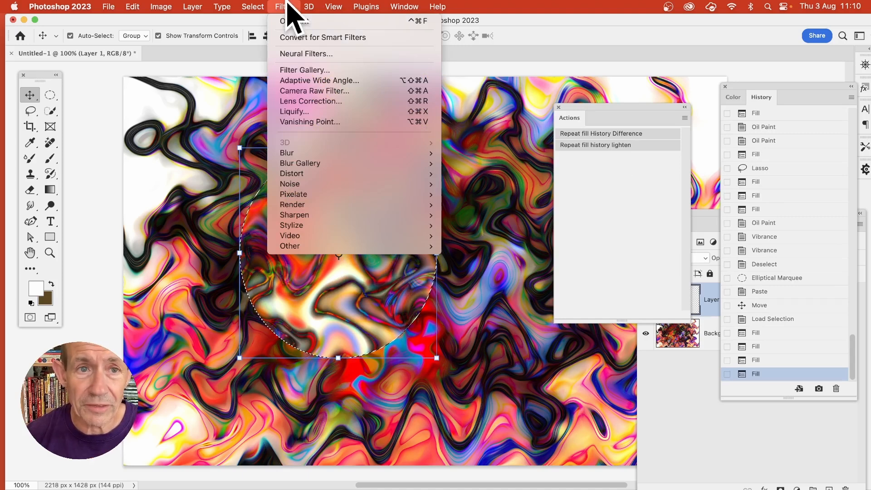
{"action": "mouse_move", "coordinate": [253, 7]}
{"action": "left_click", "coordinate": [265, 34]}
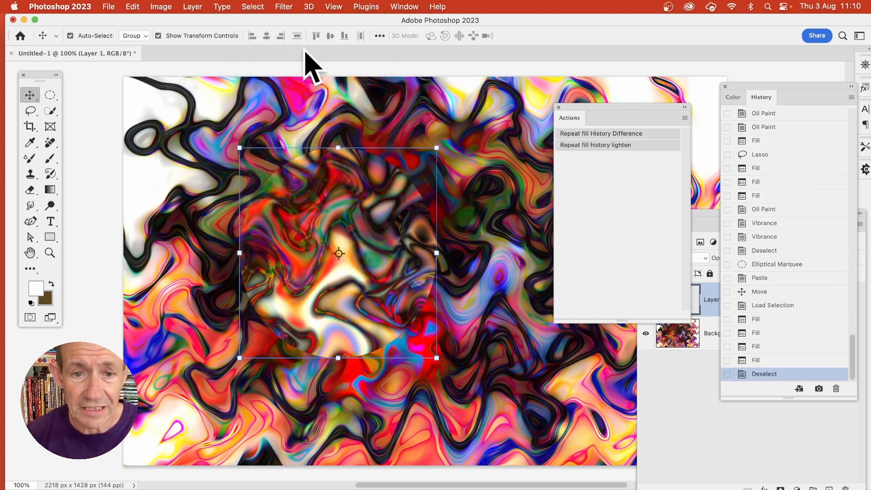
{"action": "left_click", "coordinate": [287, 7]}
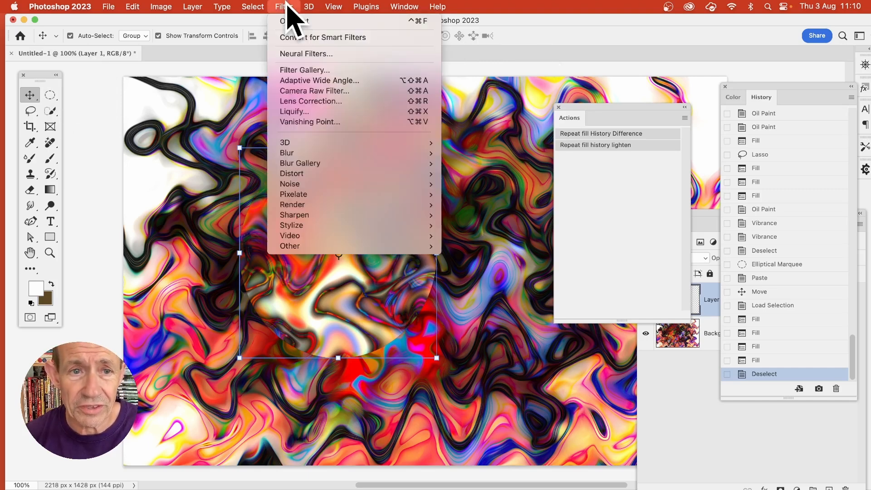
{"action": "mouse_move", "coordinate": [315, 175]}
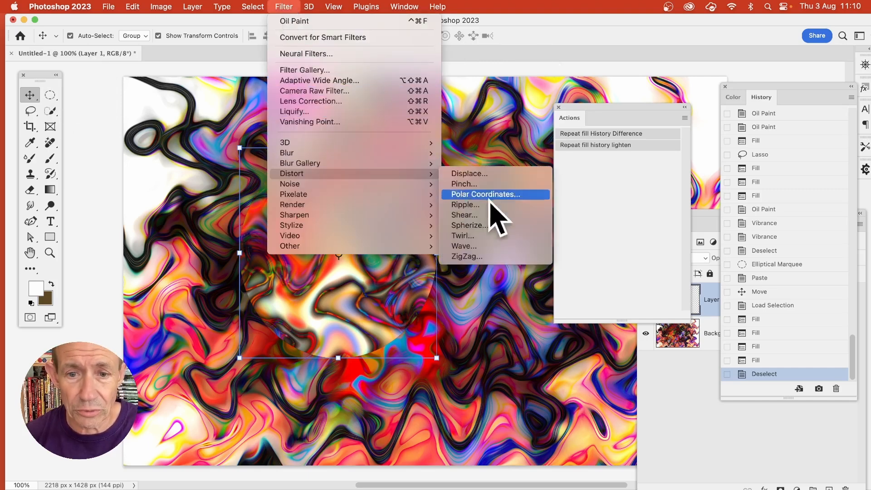
{"action": "left_click", "coordinate": [495, 244]}
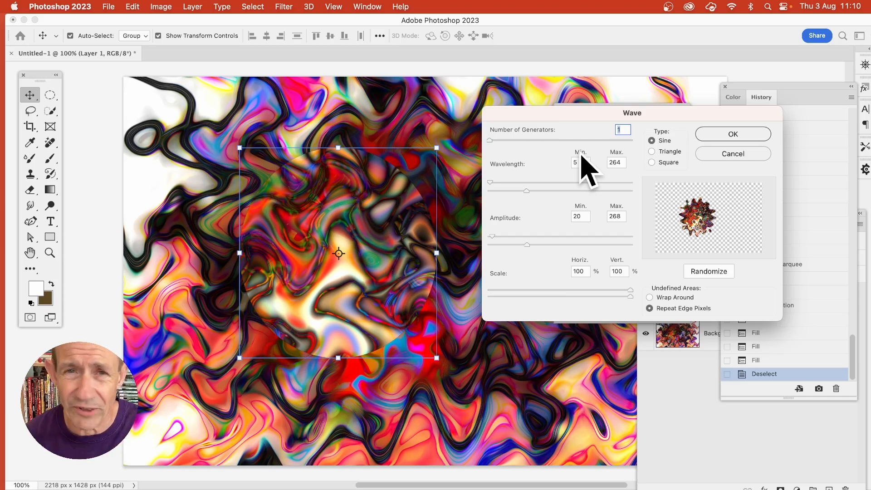
{"action": "left_click_drag", "start_coordinate": [526, 191], "coordinate": [541, 204]}
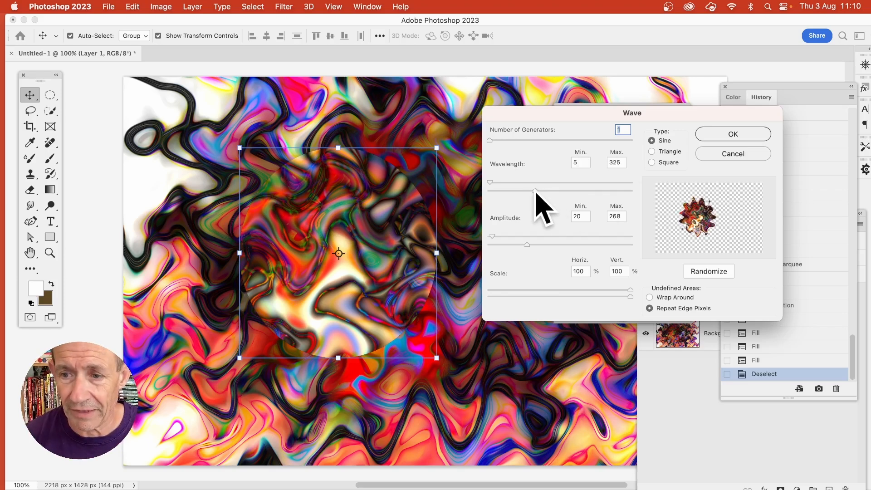
{"action": "left_click", "coordinate": [733, 134]}
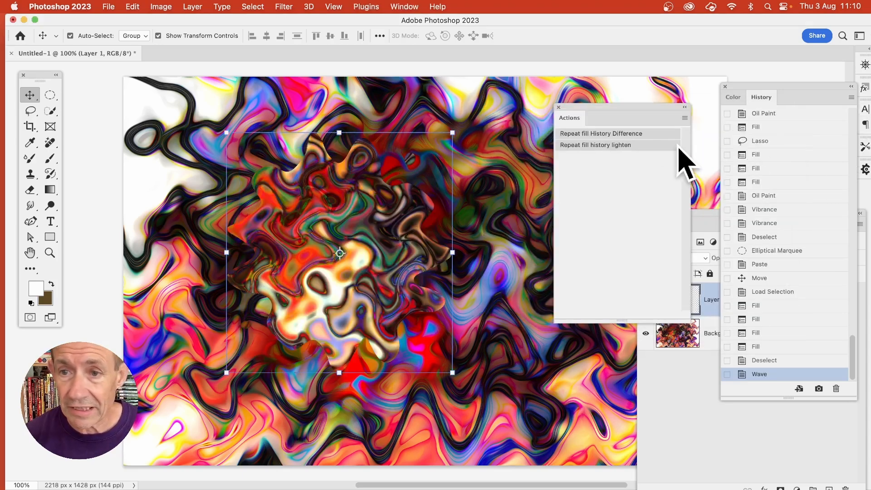
Repeat the Wave filter on Layer 1, rotate the layer clockwise with Free Transform, and run the same filter again.
{"action": "left_click", "coordinate": [286, 6]}
{"action": "left_click", "coordinate": [291, 23]}
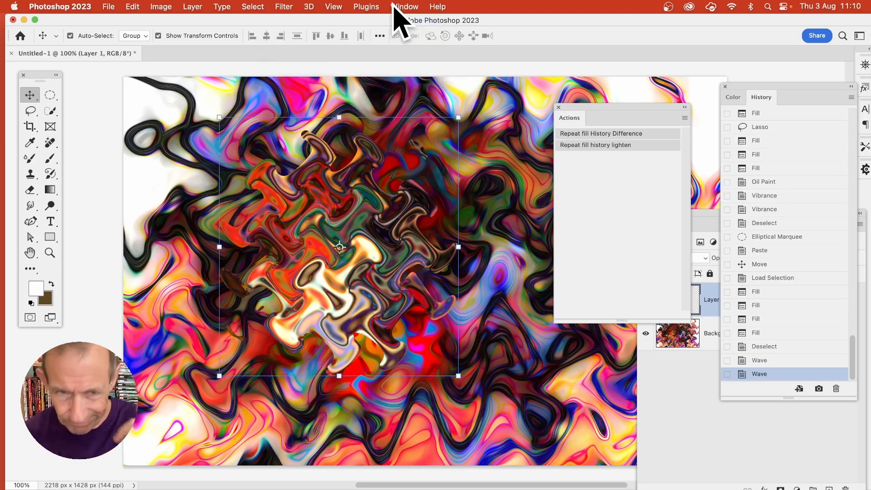
{"action": "left_click_drag", "start_coordinate": [469, 114], "coordinate": [504, 237]}
{"action": "key", "text": "Return"}
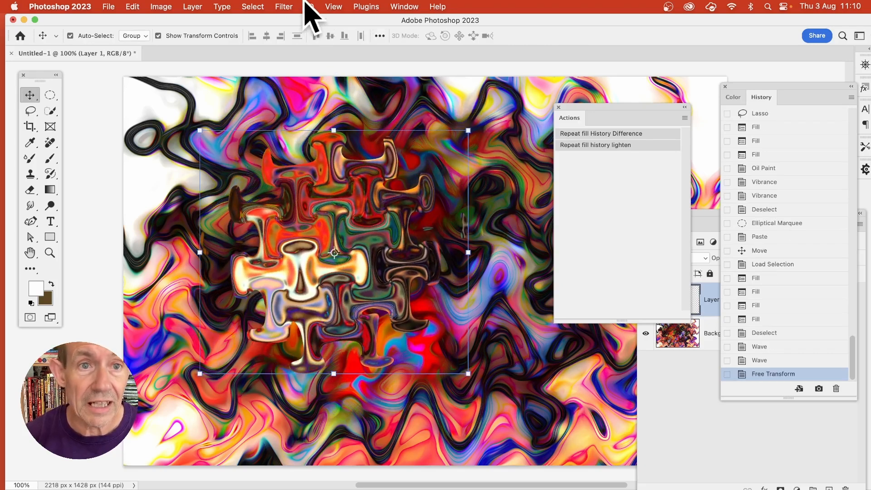
{"action": "left_click", "coordinate": [291, 8]}
{"action": "left_click", "coordinate": [293, 23]}
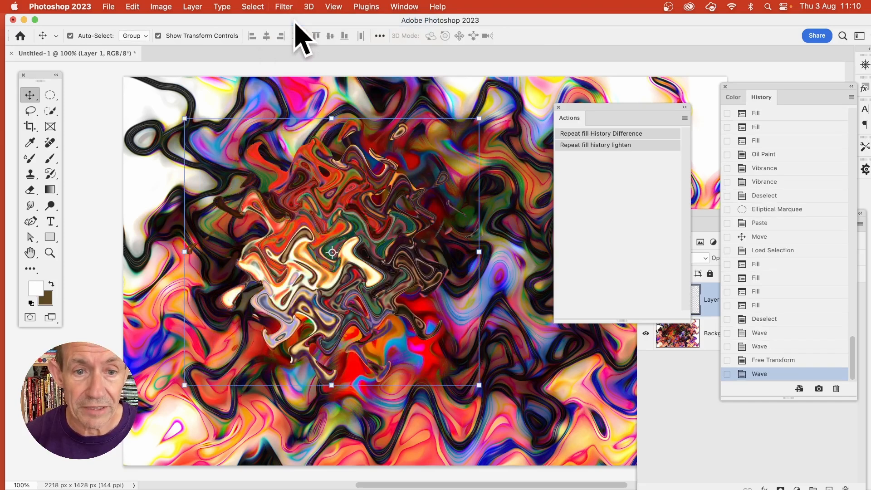
Rotate Layer 1 slightly further clockwise with Free Transform and apply the last Wave filter once more.
{"action": "key", "text": "cmd+t"}
{"action": "left_click_drag", "start_coordinate": [483, 105], "coordinate": [479, 168]}
{"action": "key", "text": "Return"}
{"action": "left_click", "coordinate": [285, 6]}
{"action": "left_click", "coordinate": [287, 22]}
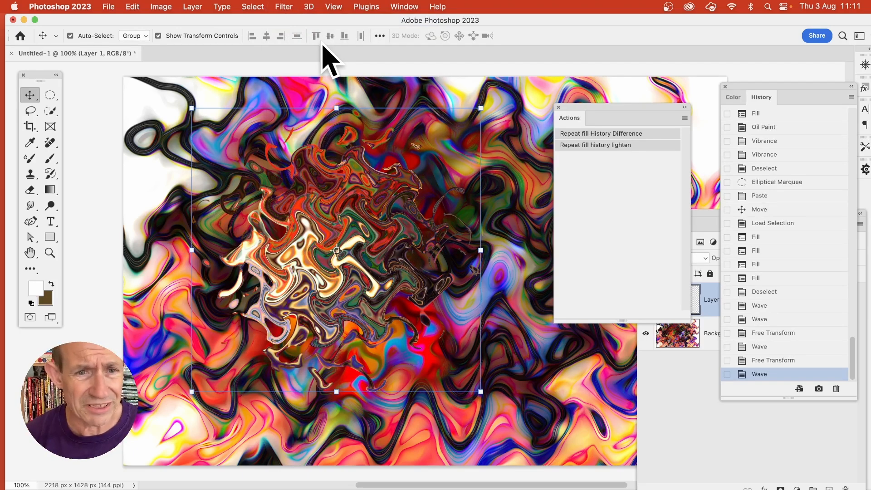
Load the transparency of the wave-distorted Layer 1 as a selection.
{"action": "left_click", "coordinate": [257, 7]}
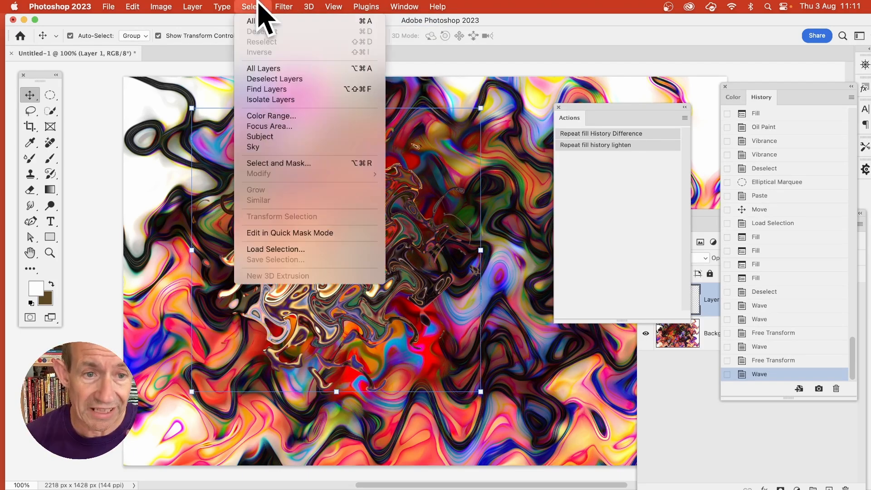
{"action": "left_click", "coordinate": [287, 251]}
{"action": "left_click", "coordinate": [794, 207]}
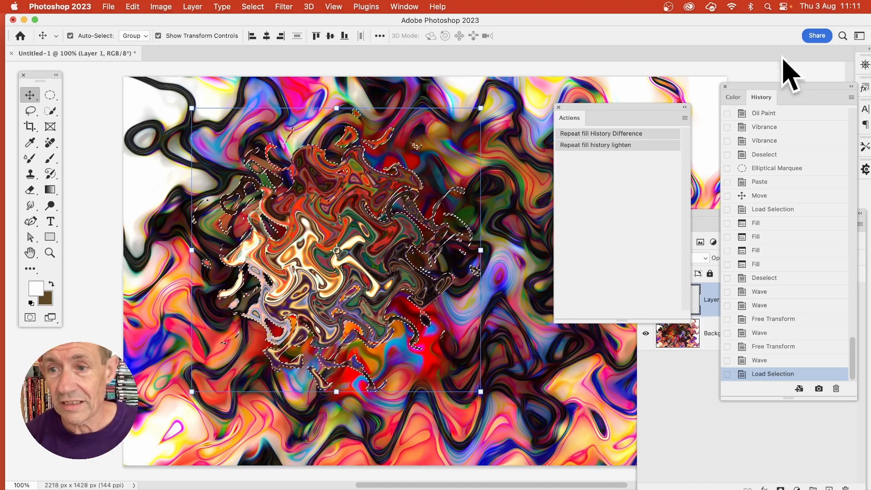
Set an earlier Gaussian Blur state as the history source and fill the selected shape twice with Lighten blending.
{"action": "scroll", "coordinate": [799, 272], "scroll_direction": "up", "scroll_amount": 5}
{"action": "scroll", "coordinate": [799, 273], "scroll_direction": "up", "scroll_amount": 10}
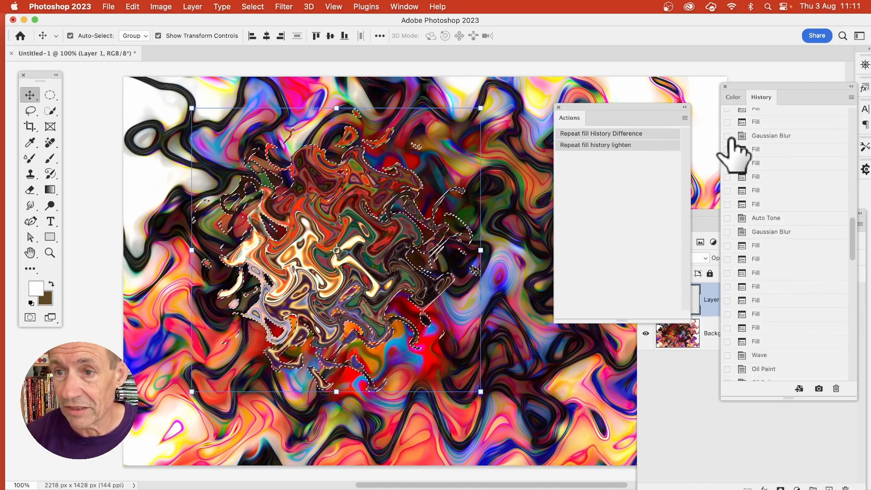
{"action": "left_click", "coordinate": [727, 135]}
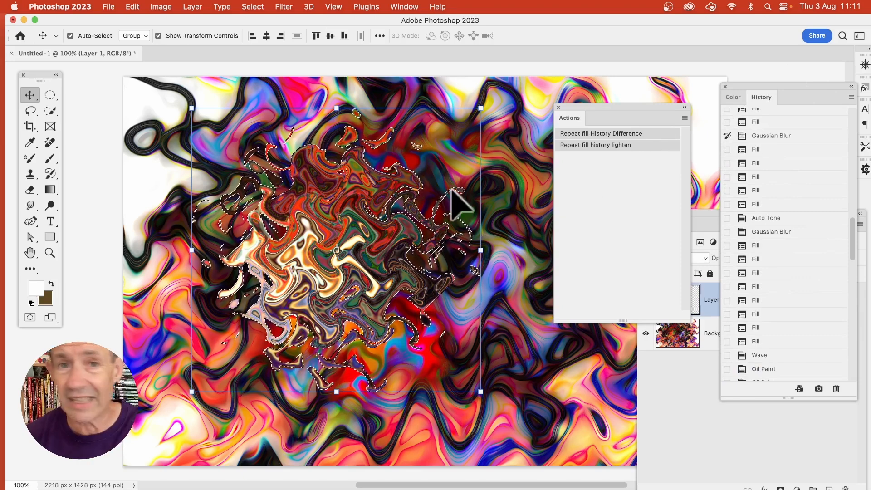
{"action": "left_click", "coordinate": [607, 146]}
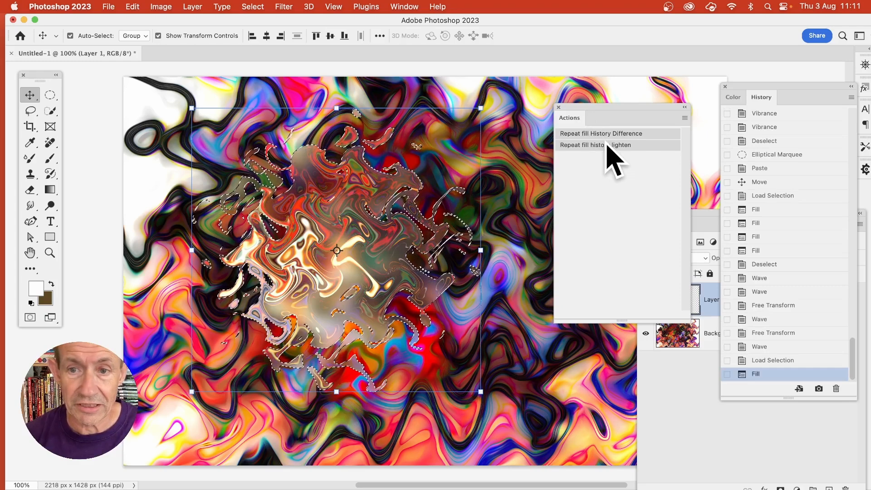
{"action": "left_click", "coordinate": [608, 145]}
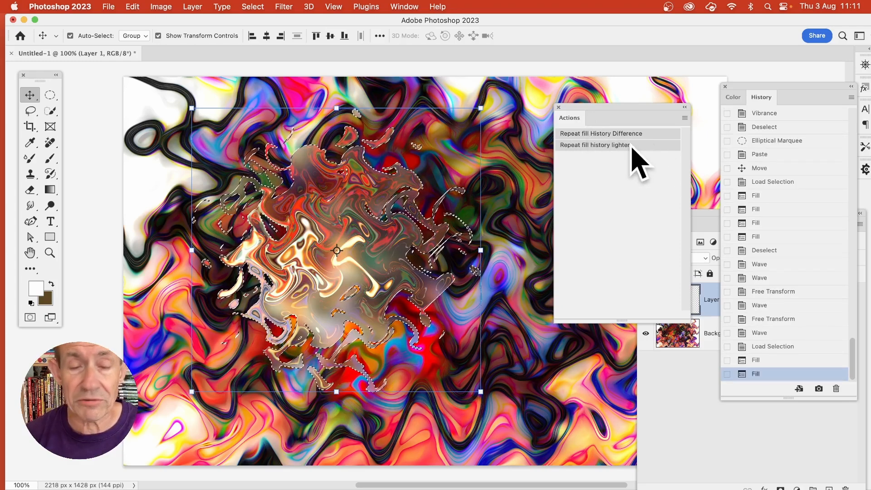
Fill the selected shape from History in Overlay mode at 100% opacity and return to the Move tool.
{"action": "left_click", "coordinate": [135, 7]}
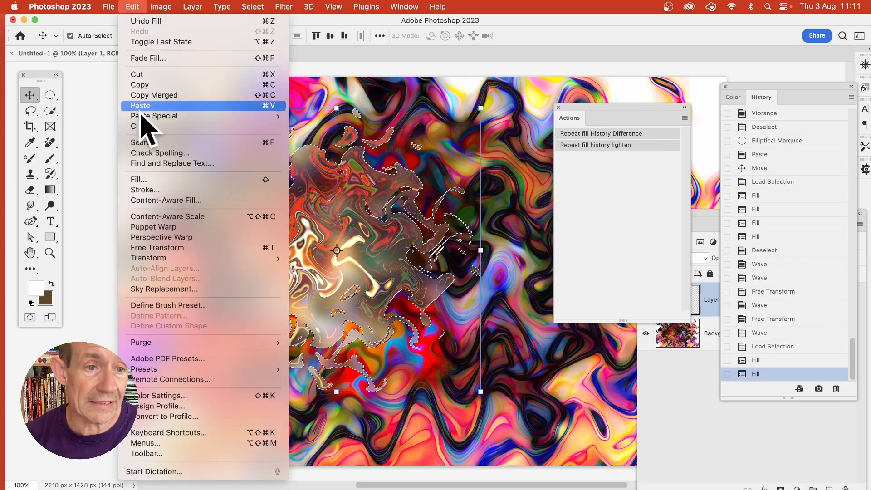
{"action": "left_click", "coordinate": [141, 180]}
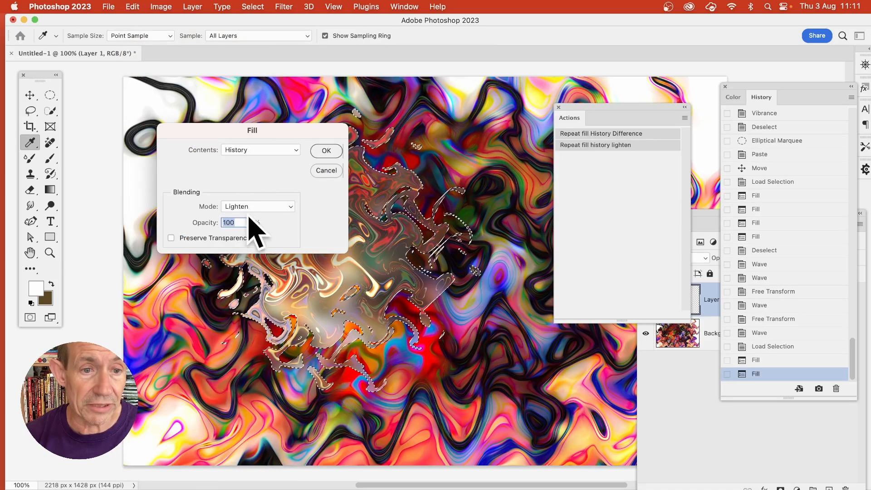
{"action": "left_click", "coordinate": [251, 208]}
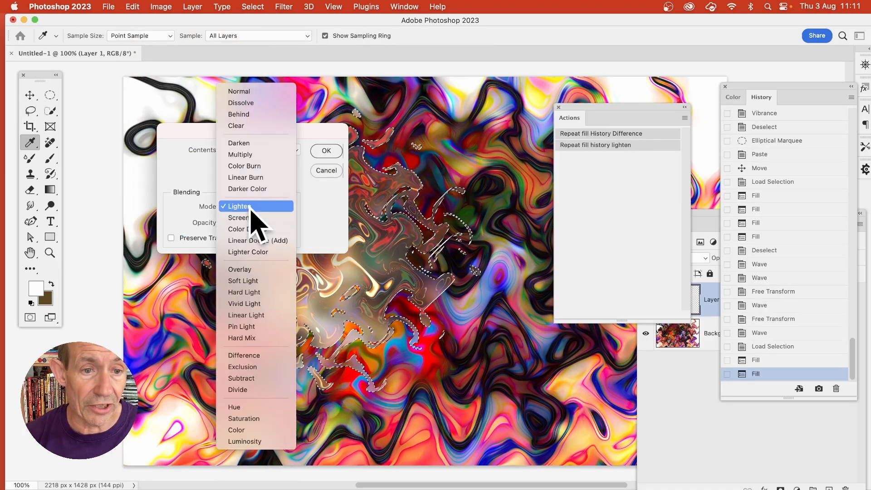
{"action": "left_click", "coordinate": [257, 269]}
{"action": "left_click", "coordinate": [327, 151]}
{"action": "key", "text": "v"}
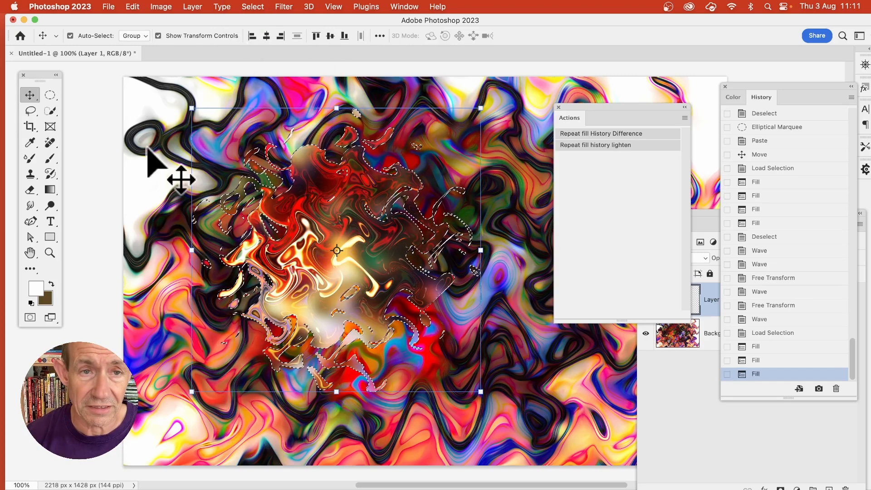
Deselect the distorted shape and move it up and to the left on the canvas.
{"action": "left_click", "coordinate": [254, 7]}
{"action": "left_click", "coordinate": [262, 33]}
{"action": "left_click_drag", "start_coordinate": [360, 210], "coordinate": [327, 193]}
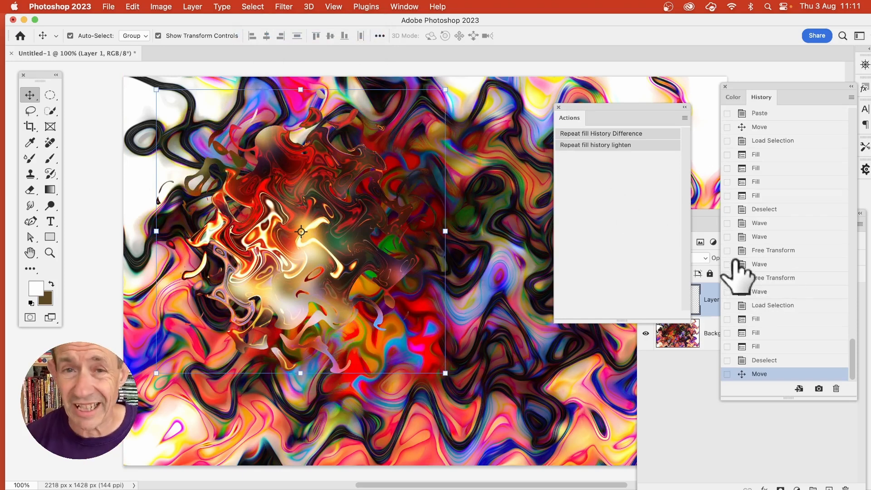
Bring the layer list into view and add an Inner Bevel effect to Layer 1 with a depth of 594%.
{"action": "left_click_drag", "start_coordinate": [704, 214], "coordinate": [561, 80]}
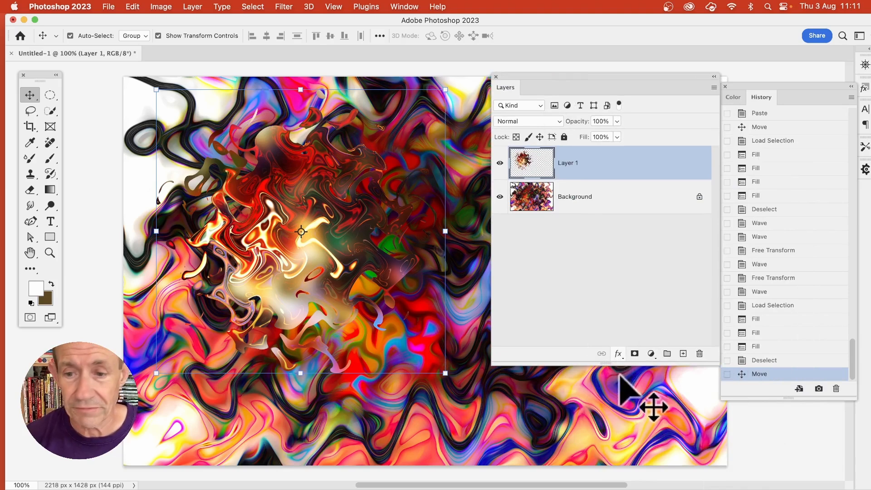
{"action": "left_click", "coordinate": [620, 359]}
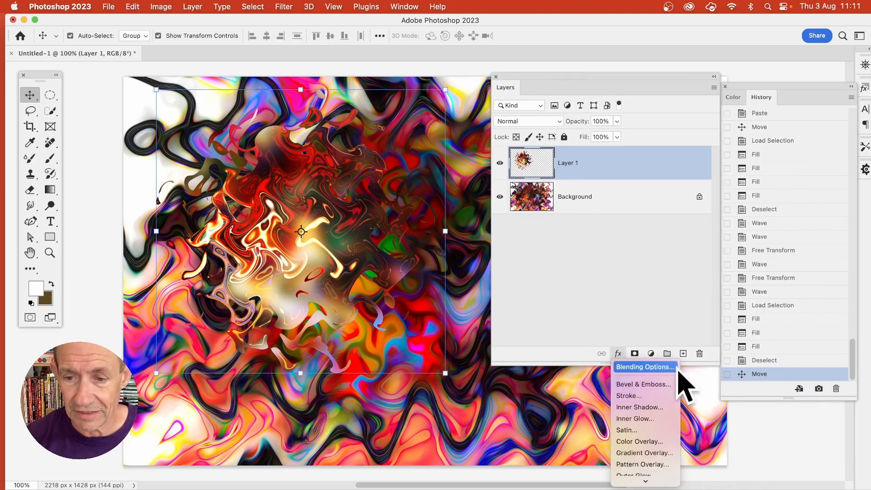
{"action": "left_click", "coordinate": [639, 388]}
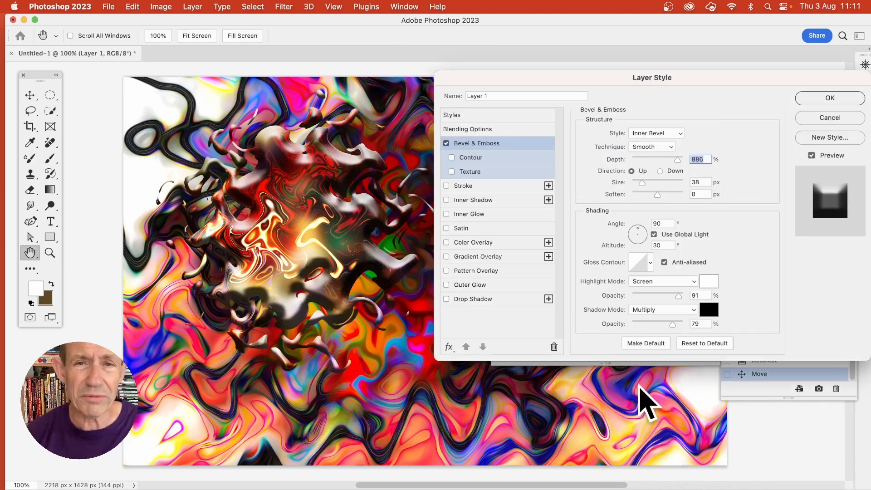
{"action": "left_click_drag", "start_coordinate": [677, 159], "coordinate": [664, 160]}
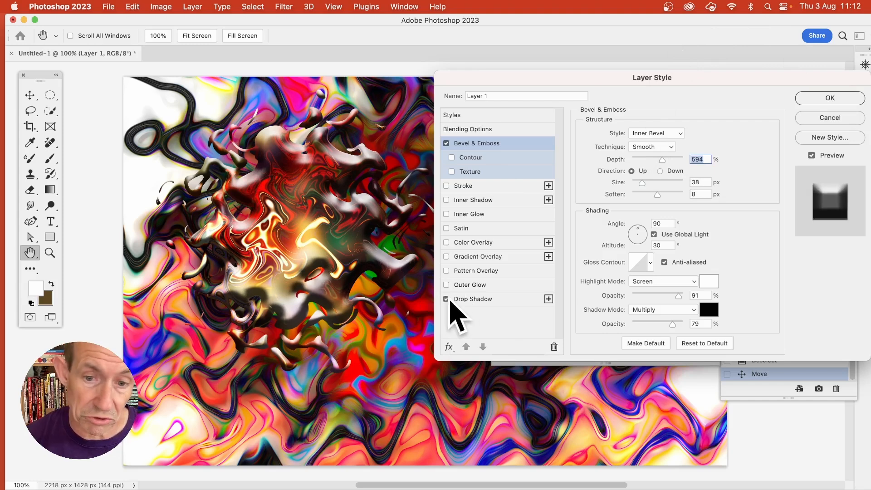
Set the global light angle to 135° while trying a 7 px Drop Shadow, turn the shadow off and accept the layer style.
{"action": "left_click", "coordinate": [458, 299]}
{"action": "left_click_drag", "start_coordinate": [337, 313], "coordinate": [357, 320]}
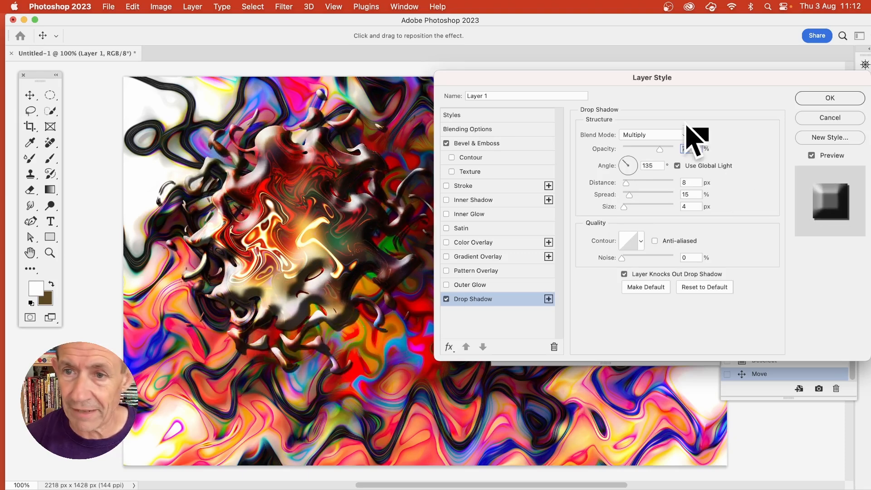
{"action": "left_click_drag", "start_coordinate": [627, 206], "coordinate": [628, 208]}
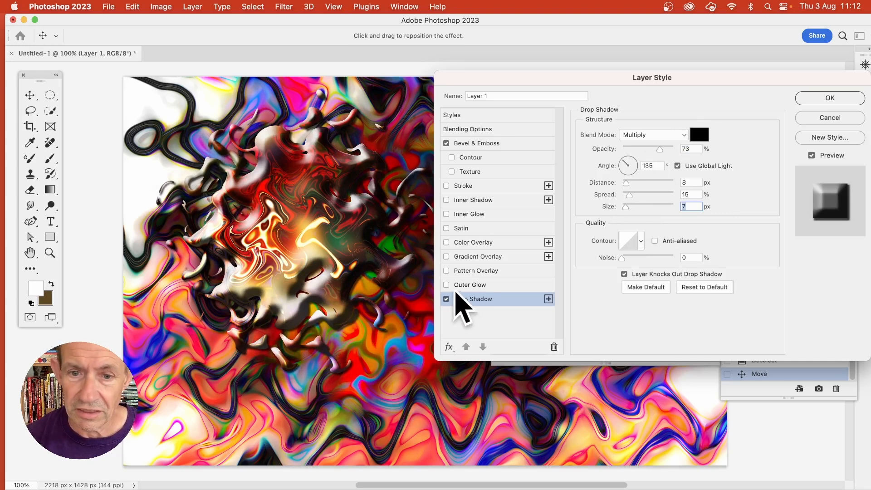
{"action": "left_click", "coordinate": [447, 299]}
{"action": "left_click", "coordinate": [810, 98]}
Move Layer 1 into the canvas's upper-left corner and place three copies around the centre, lower left and bottom of the artwork.
{"action": "left_click_drag", "start_coordinate": [302, 188], "coordinate": [221, 140]}
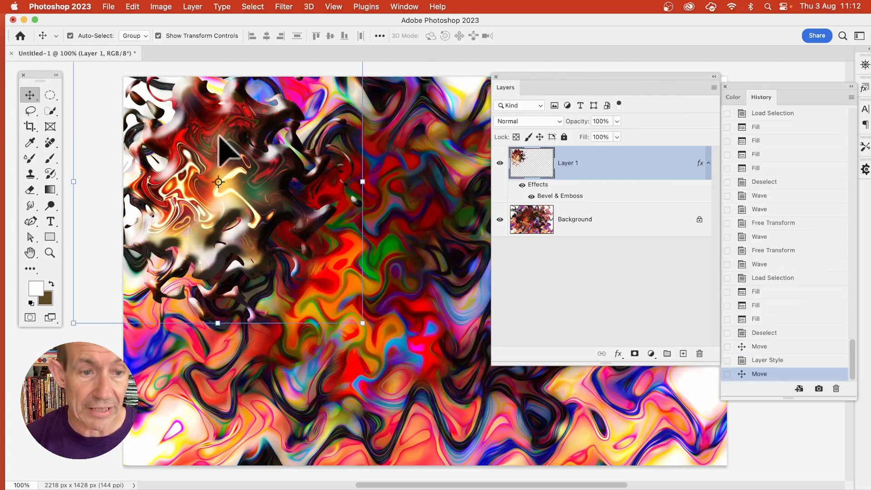
{"action": "left_click_drag", "start_coordinate": [212, 182], "coordinate": [348, 290], "text": "alt"}
{"action": "left_click_drag", "start_coordinate": [390, 253], "coordinate": [433, 407], "text": "alt"}
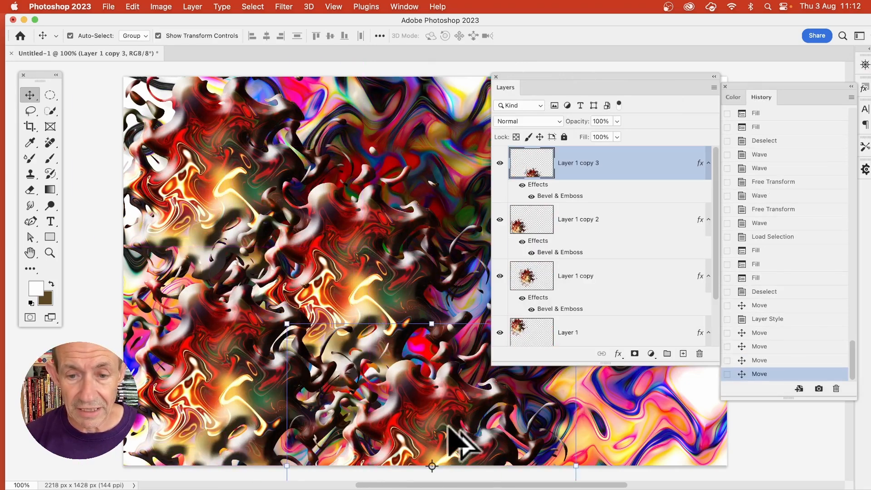
Uncover the artwork by moving the layer list aside and place three more shape copies right of centre, along the upper edge and lower right.
{"action": "left_click_drag", "start_coordinate": [567, 78], "coordinate": [711, 88]}
{"action": "left_click_drag", "start_coordinate": [497, 422], "coordinate": [510, 317], "text": "alt"}
{"action": "left_click_drag", "start_coordinate": [536, 355], "coordinate": [489, 160], "text": "alt"}
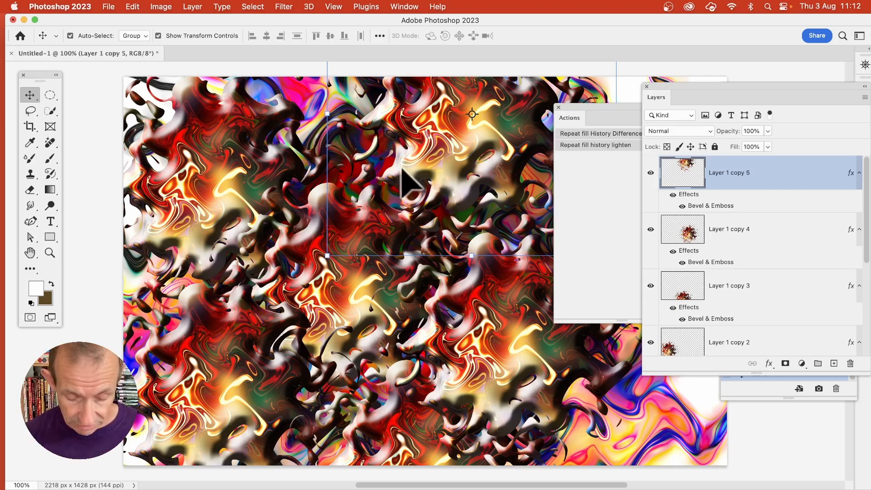
{"action": "left_click_drag", "start_coordinate": [421, 165], "coordinate": [651, 401]}
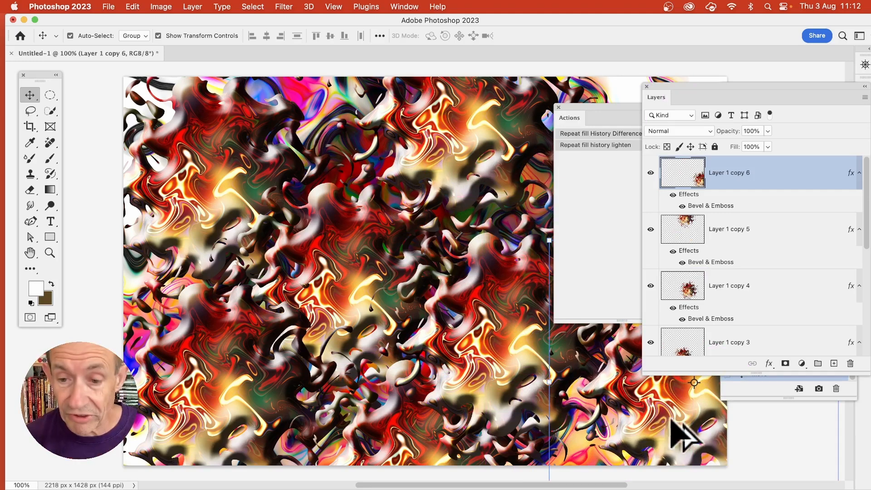
Place another copy of the shape near the canvas centre, scale it to about half size and reposition it up and to the left.
{"action": "left_click_drag", "start_coordinate": [666, 401], "coordinate": [282, 262]}
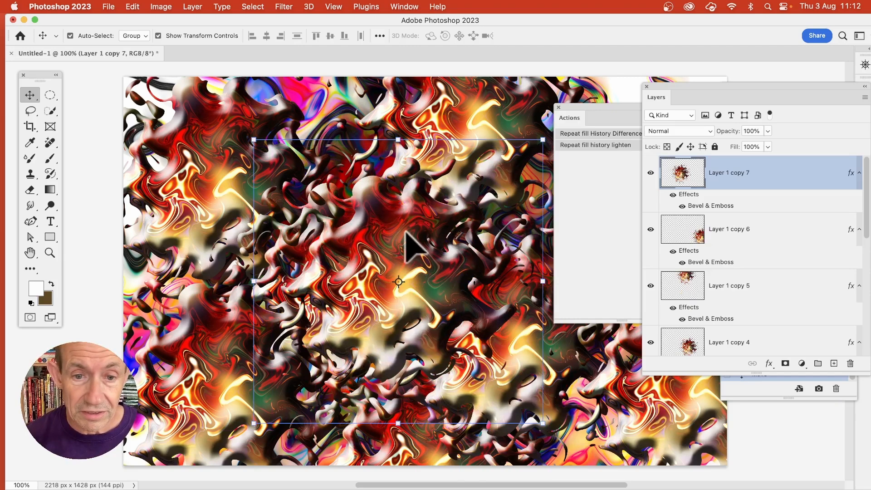
{"action": "left_click_drag", "start_coordinate": [254, 140], "coordinate": [408, 297]}
{"action": "left_click_drag", "start_coordinate": [496, 330], "coordinate": [385, 238]}
{"action": "key", "text": "Return"}
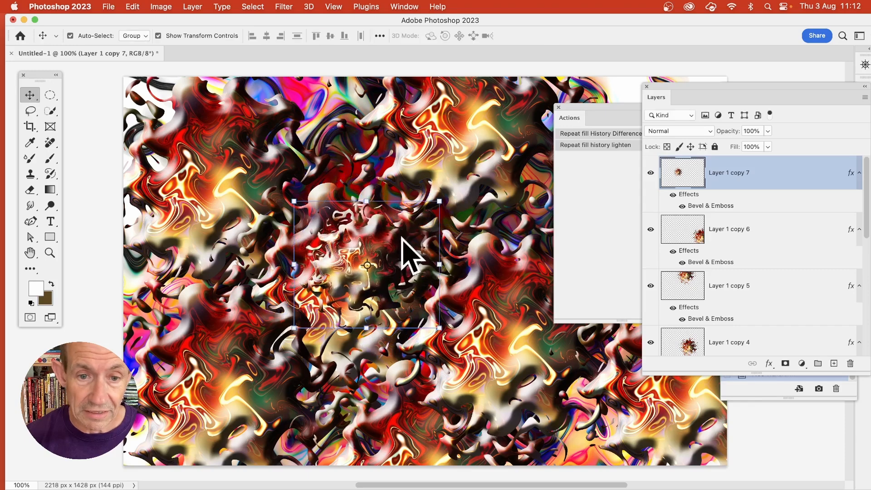
Reapply the last Wave filter twice to the small central copy.
{"action": "left_click", "coordinate": [285, 7]}
{"action": "left_click", "coordinate": [289, 22]}
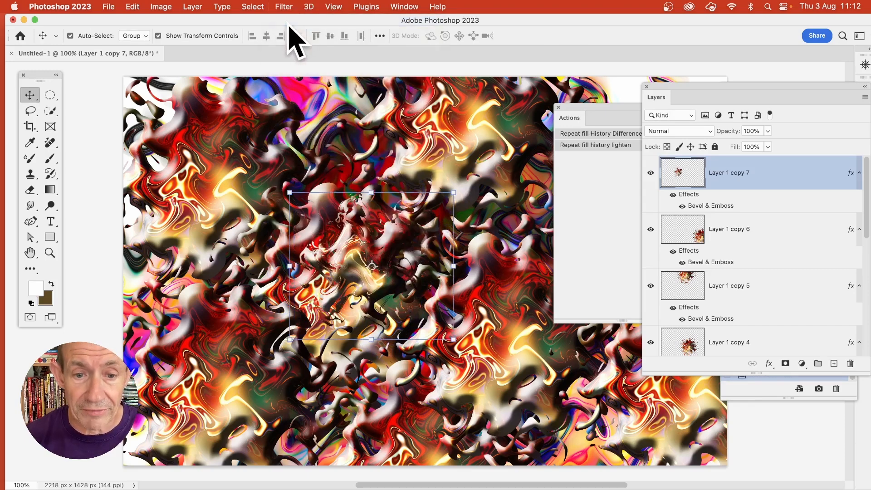
{"action": "left_click", "coordinate": [289, 6]}
{"action": "left_click", "coordinate": [290, 18]}
Load the transparency of Layer 1 copy 7 as a selection.
{"action": "left_click", "coordinate": [253, 6]}
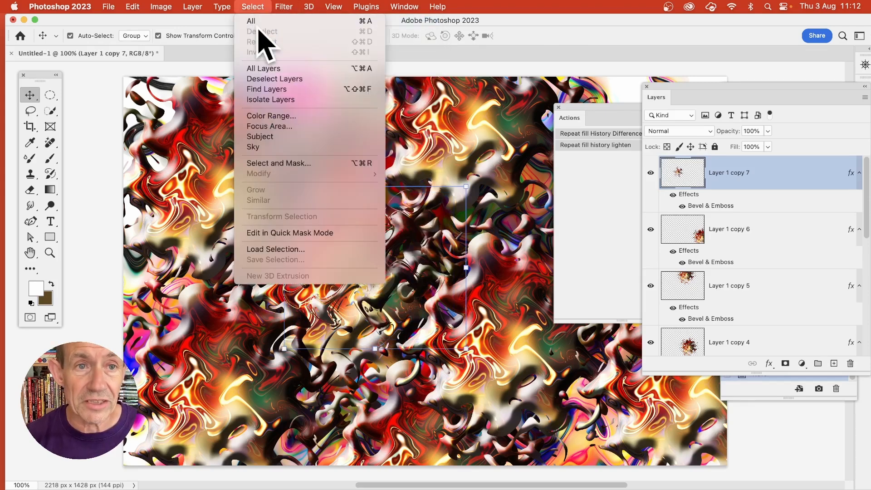
{"action": "left_click", "coordinate": [279, 249]}
{"action": "left_click", "coordinate": [791, 205]}
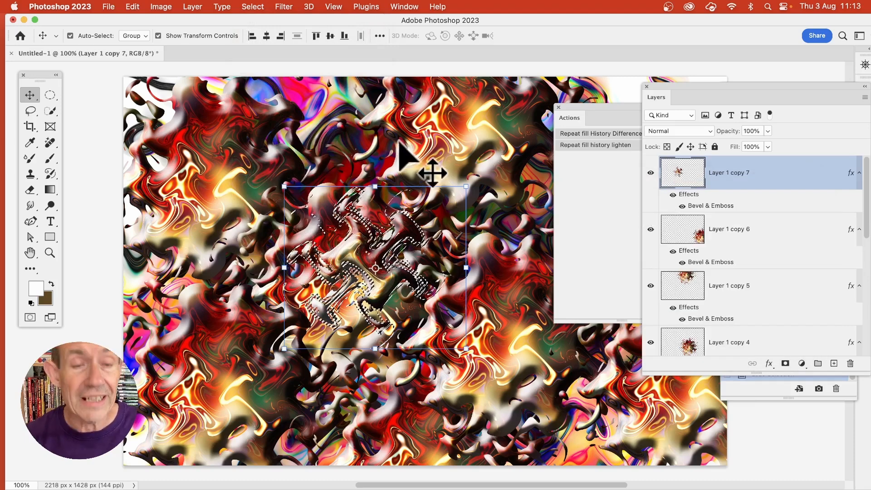
Fill the selected shape from History in Overlay mode at 100% opacity and deselect it.
{"action": "left_click", "coordinate": [133, 6]}
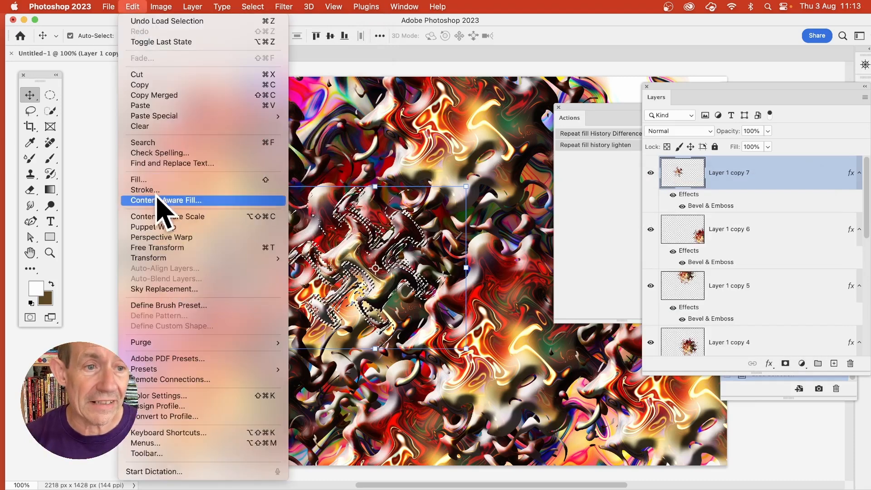
{"action": "left_click", "coordinate": [158, 180]}
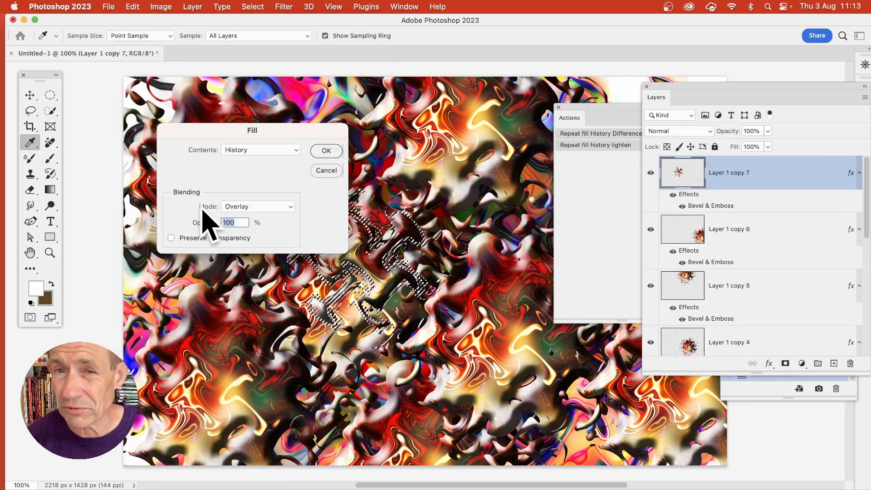
{"action": "left_click", "coordinate": [272, 150]}
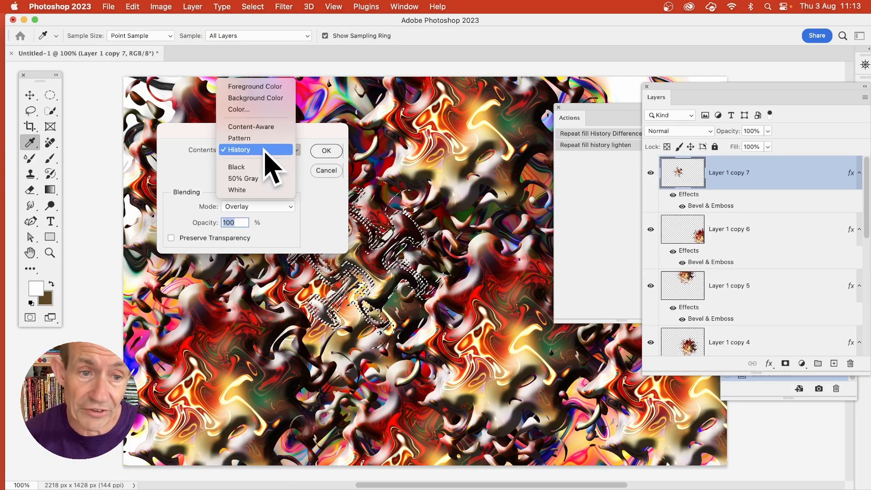
{"action": "left_click", "coordinate": [352, 236]}
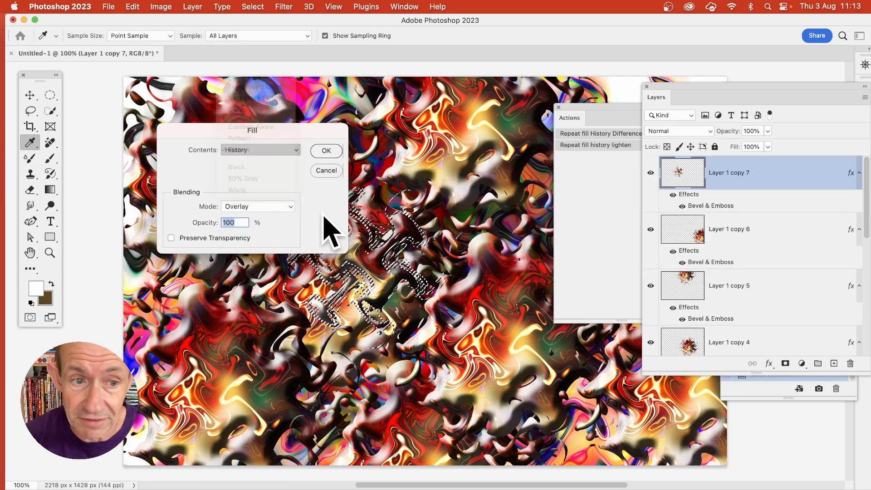
{"action": "left_click", "coordinate": [253, 206]}
{"action": "left_click", "coordinate": [265, 210]}
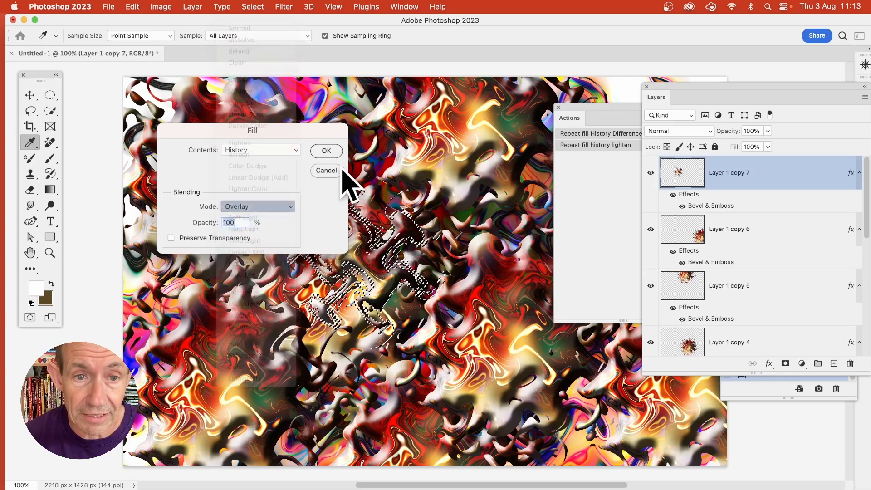
{"action": "left_click", "coordinate": [328, 152]}
{"action": "key", "text": "v"}
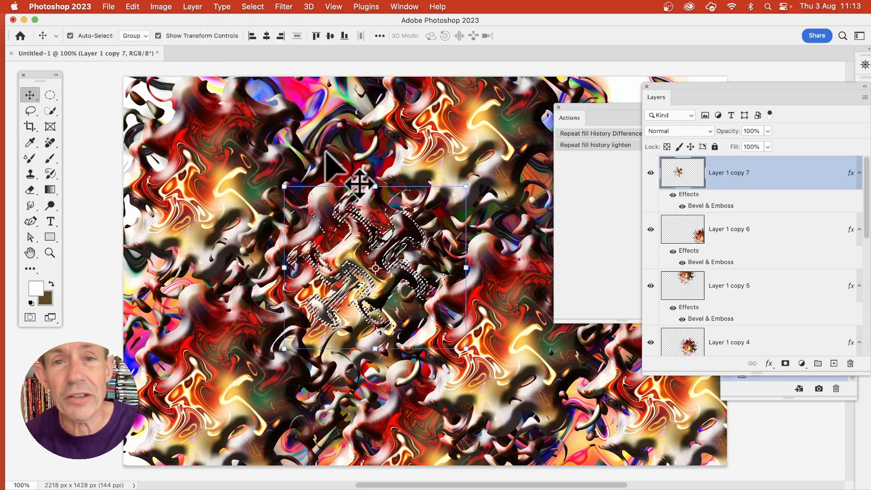
{"action": "left_click", "coordinate": [249, 6]}
{"action": "left_click", "coordinate": [259, 32]}
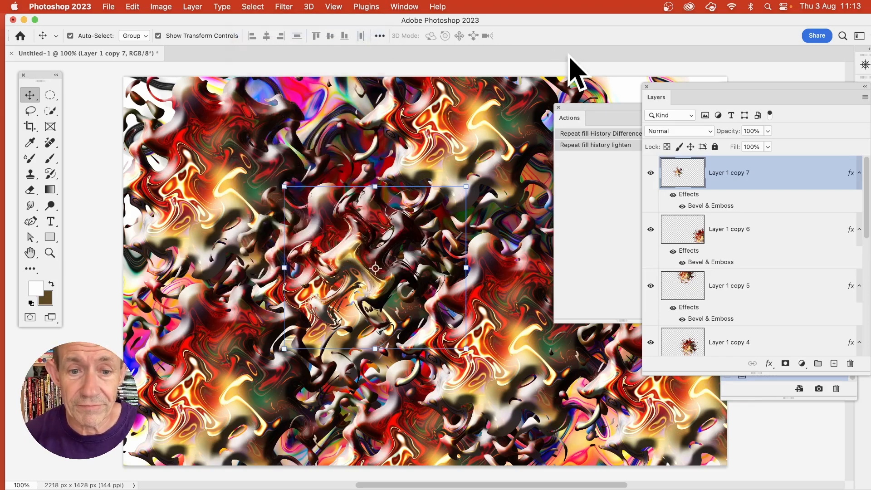
Flatten the image into a single background layer and move the Actions list up and to the right.
{"action": "left_click", "coordinate": [203, 7]}
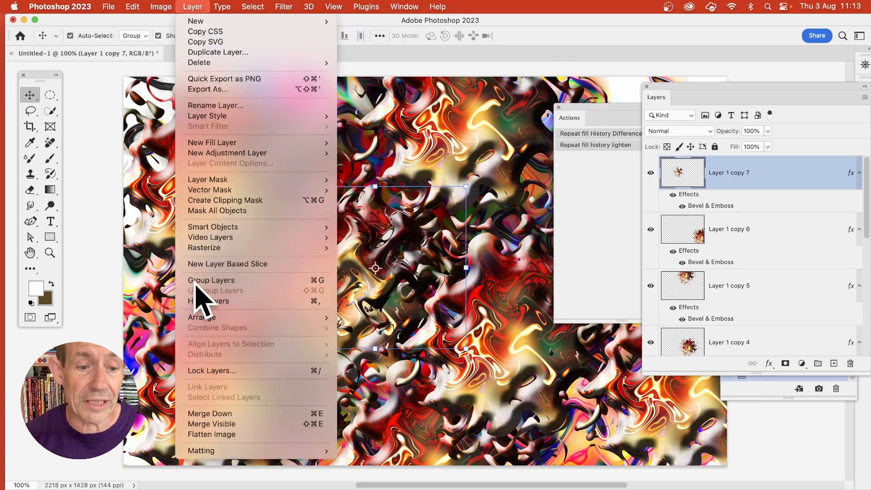
{"action": "left_click", "coordinate": [230, 434]}
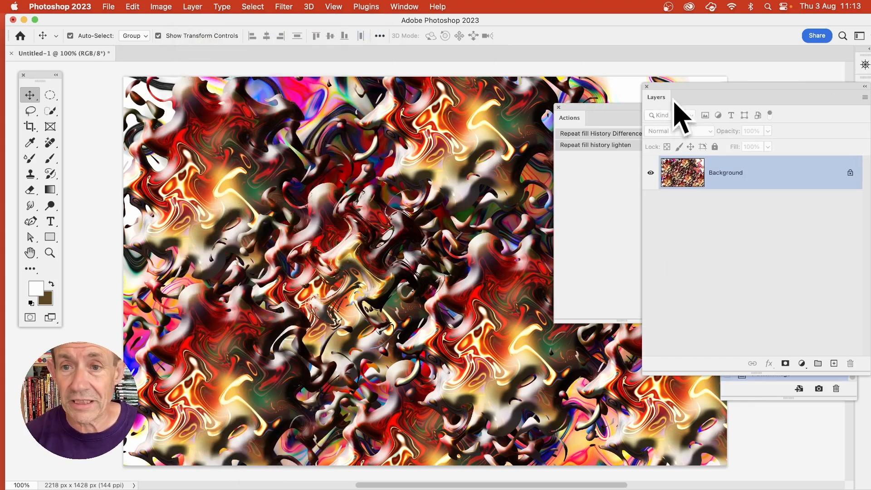
{"action": "left_click_drag", "start_coordinate": [608, 109], "coordinate": [642, 94]}
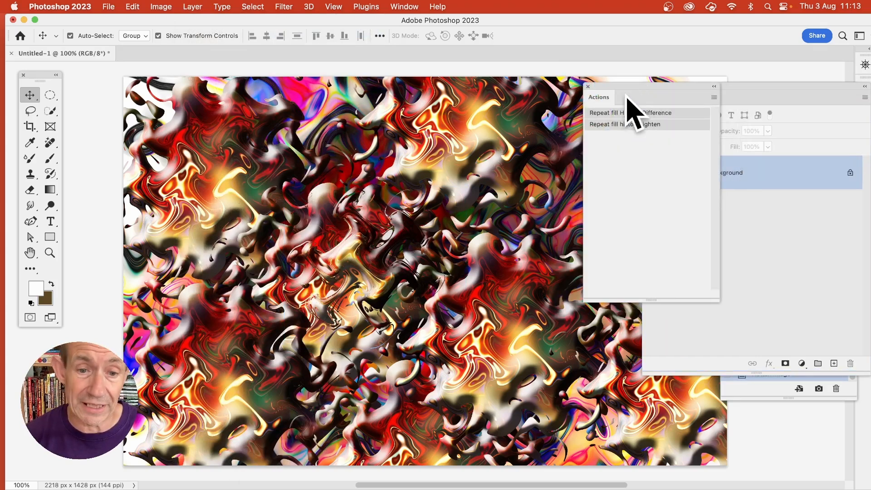